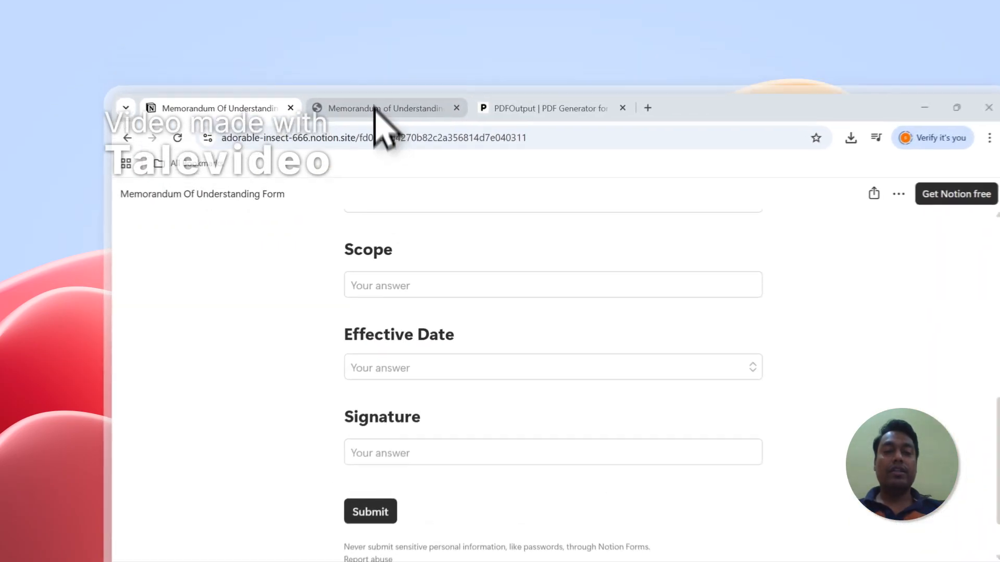
Select the Entry-1 and Entry-2 responses in the Memorandum of Understanding Form table and clear the selection again
click(164, 341)
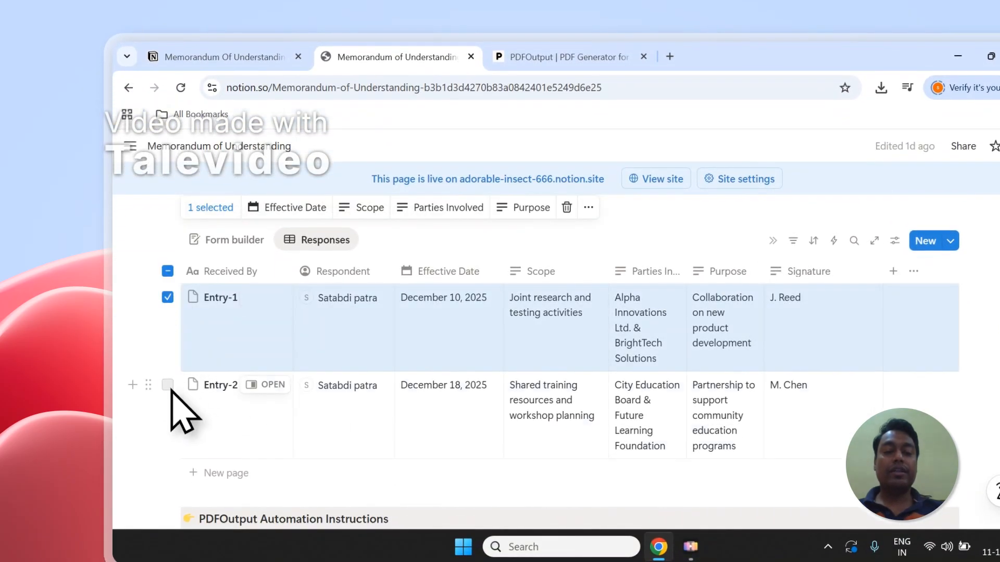
click(167, 384)
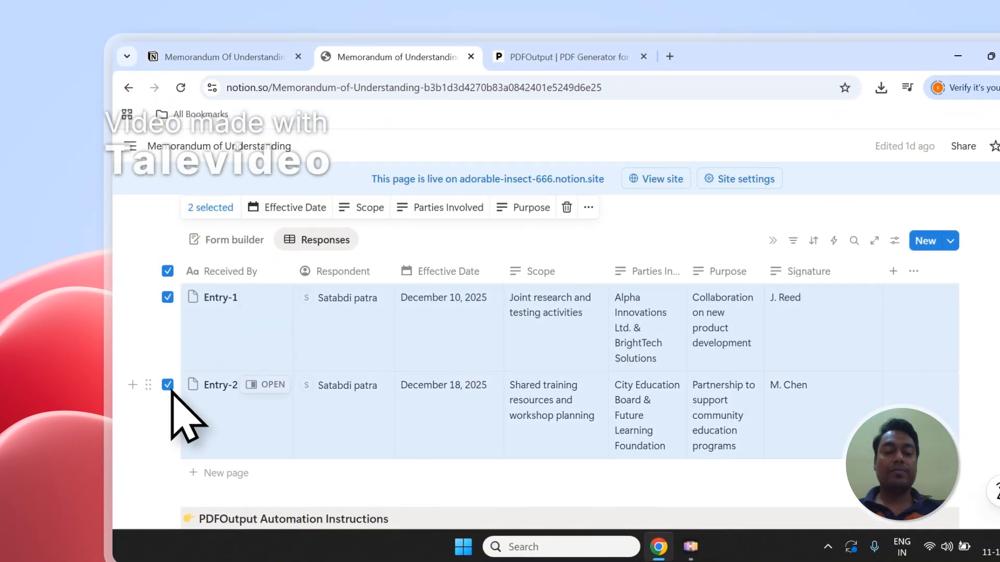
click(166, 270)
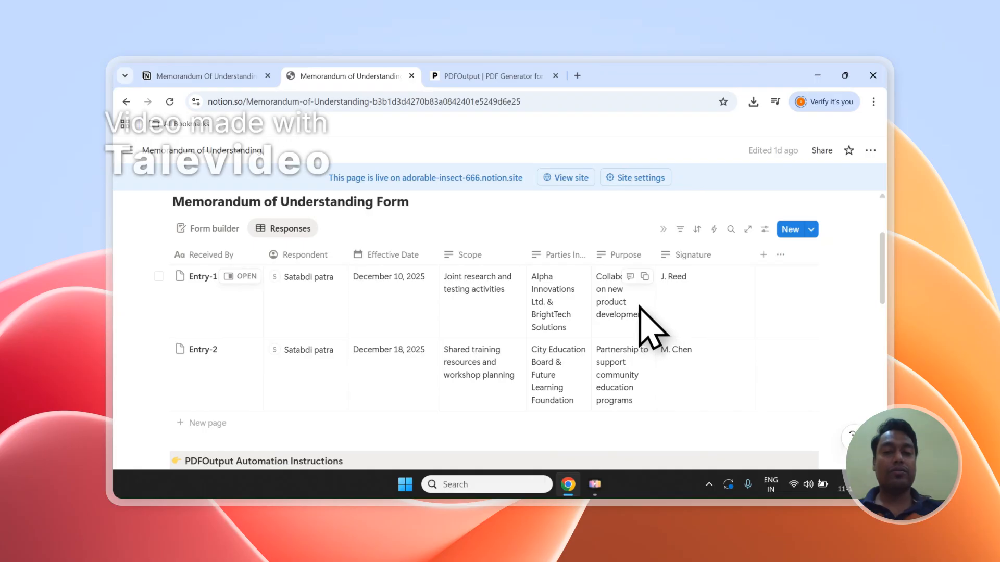
Switch to the PDFOutput site and read its headline about generating PDFs from Google Docs using a Notion database
click(469, 76)
scroll(475, 291, up, 3)
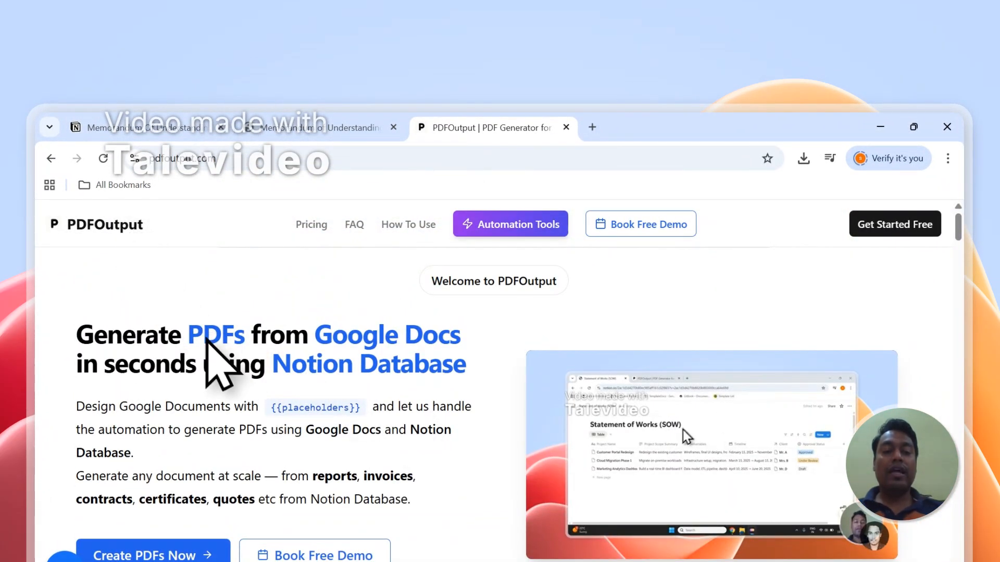
drag(189, 336, 237, 333)
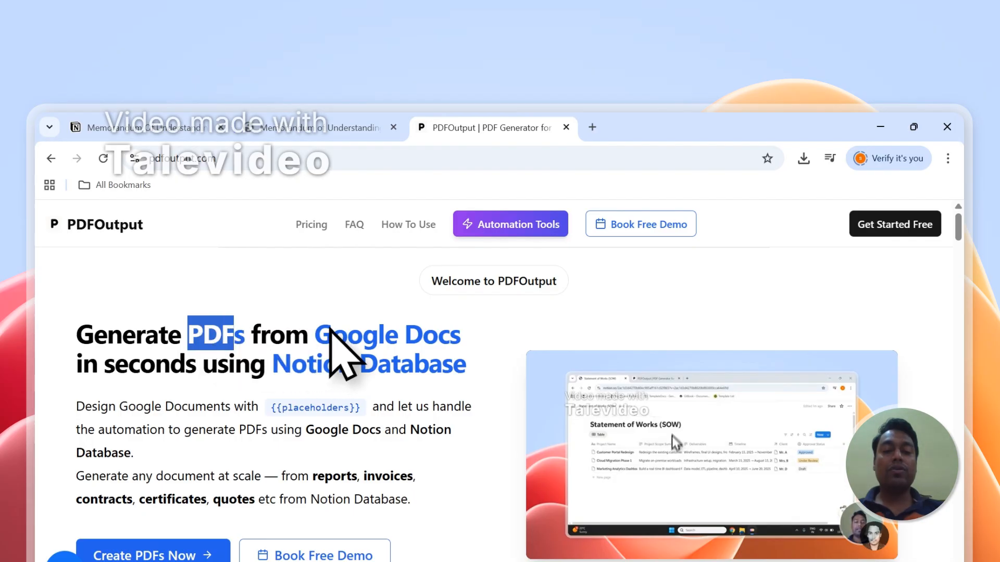
drag(318, 336, 391, 338)
drag(451, 333, 460, 336)
drag(275, 366, 502, 363)
click(501, 361)
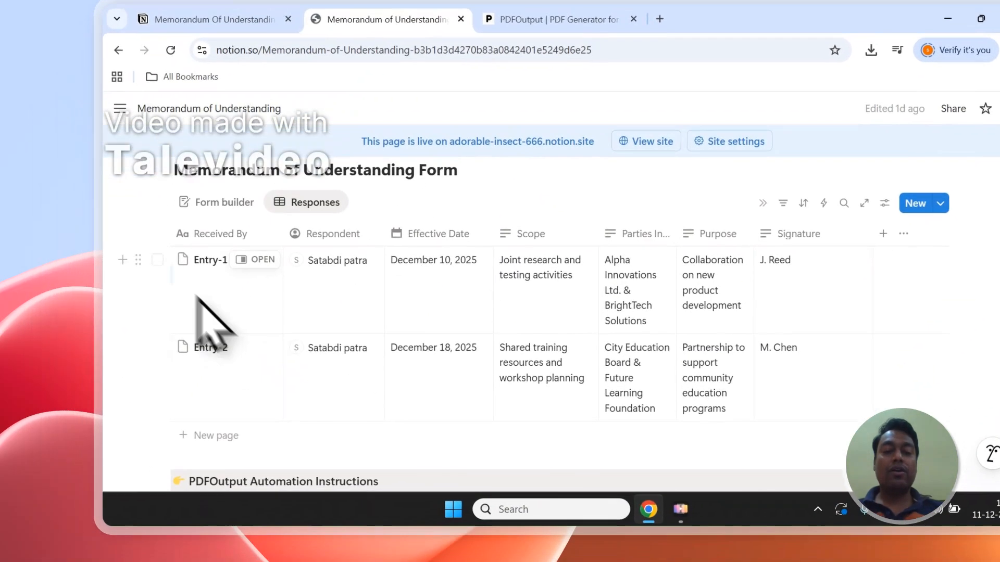
Compare the Notion responses with PDFOutput's Google Docs feature and review the document types it can generate
click(550, 4)
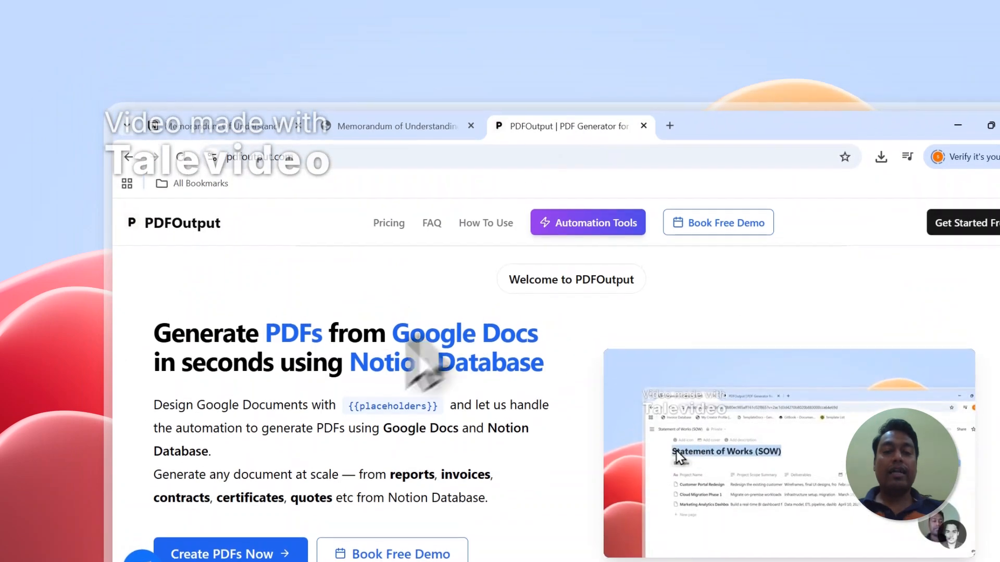
double_click(411, 337)
drag(411, 337, 547, 341)
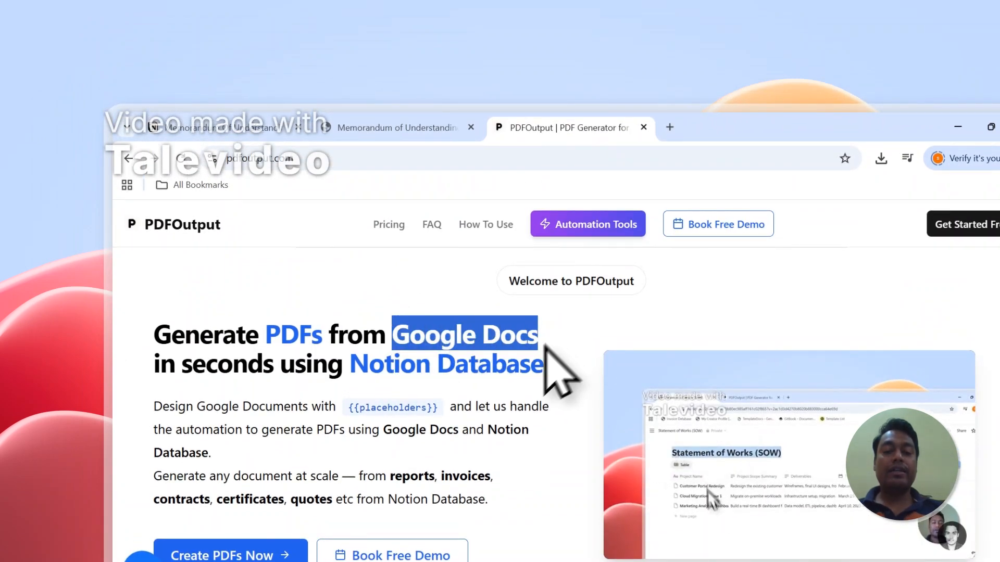
scroll(530, 351, down, 1)
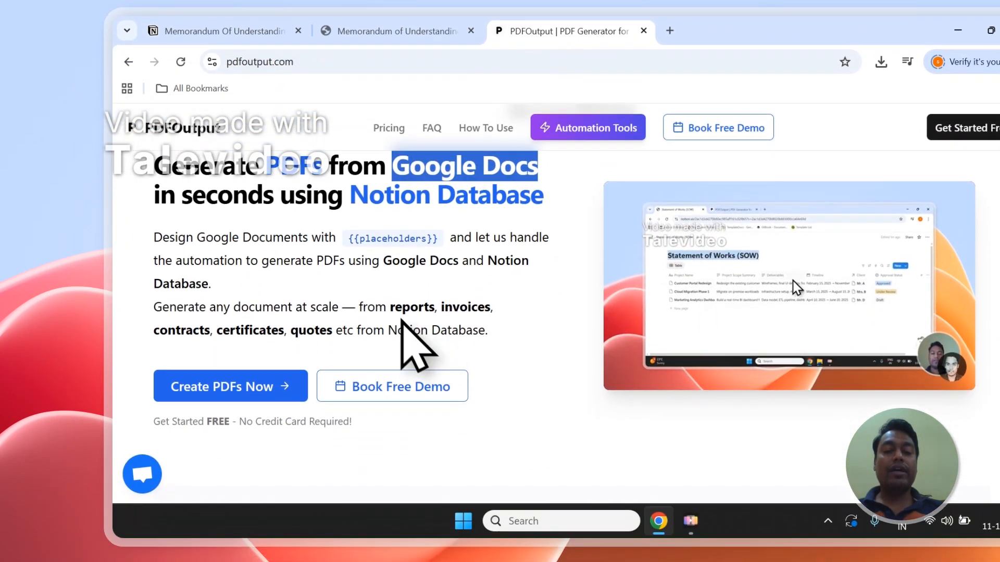
click(395, 407)
double_click(394, 302)
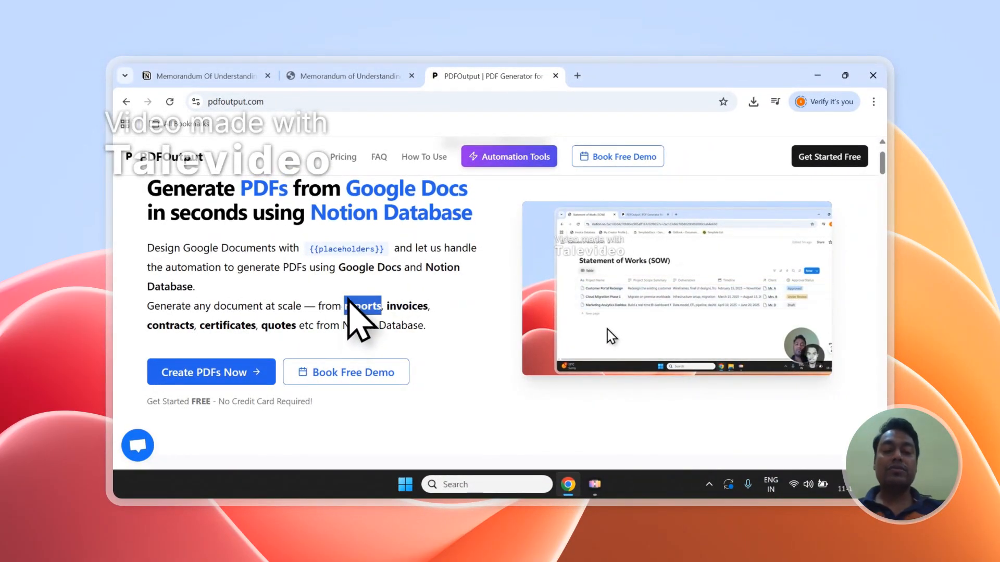
scroll(382, 323, up, 2)
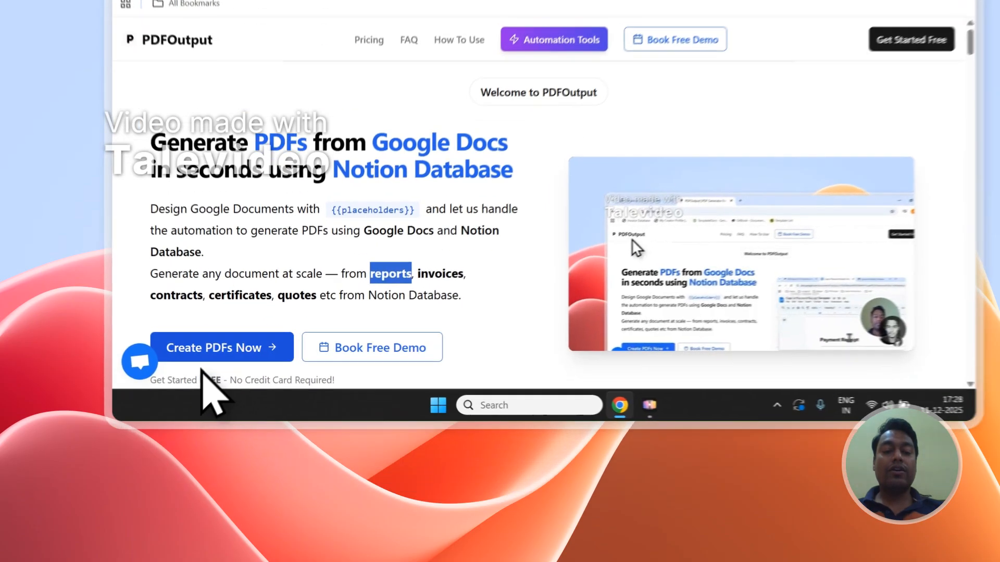
Start creating PDFs in PDFOutput, signing in with the notion-form Google account and granting the requested access
click(201, 438)
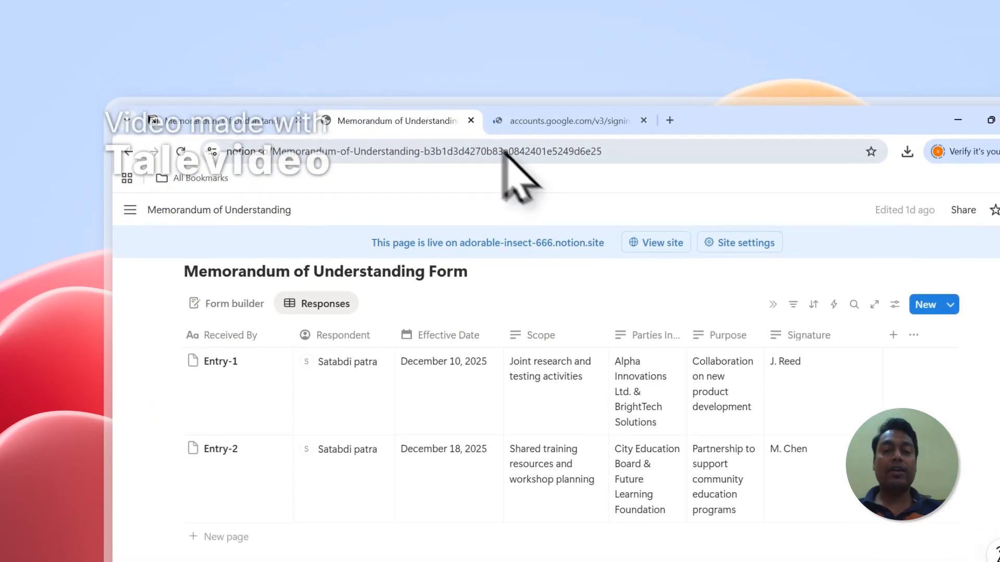
click(560, 128)
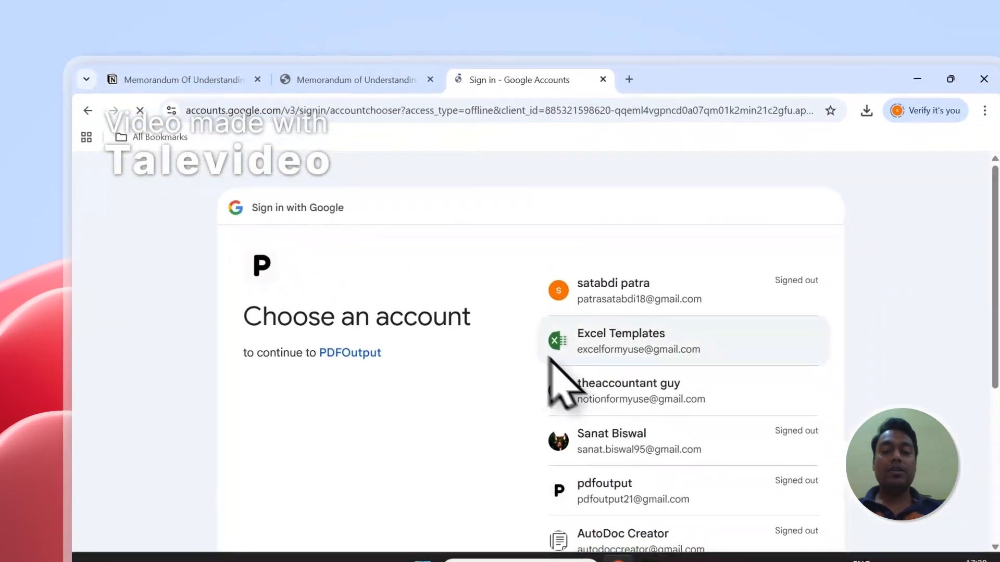
click(571, 407)
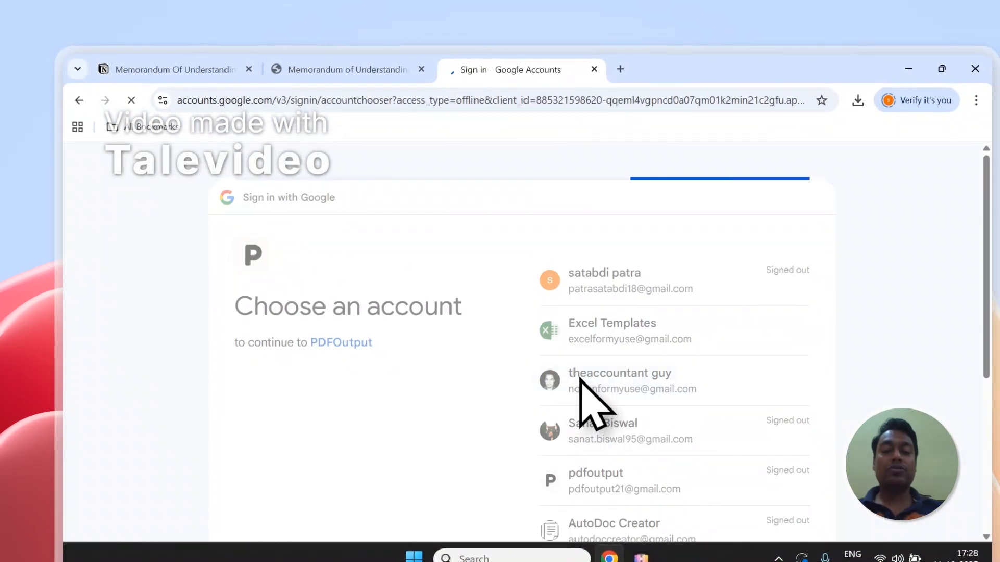
click(764, 439)
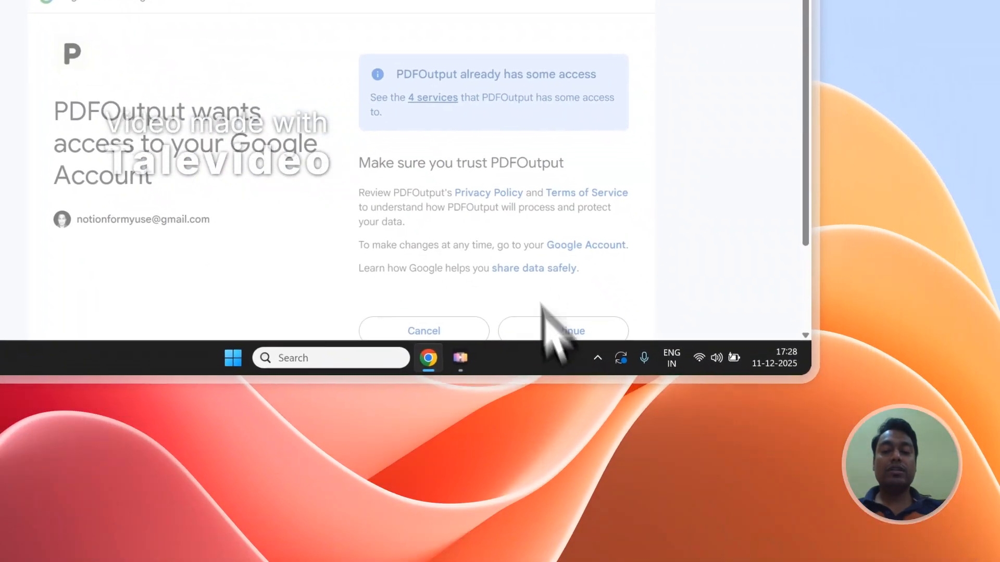
click(744, 531)
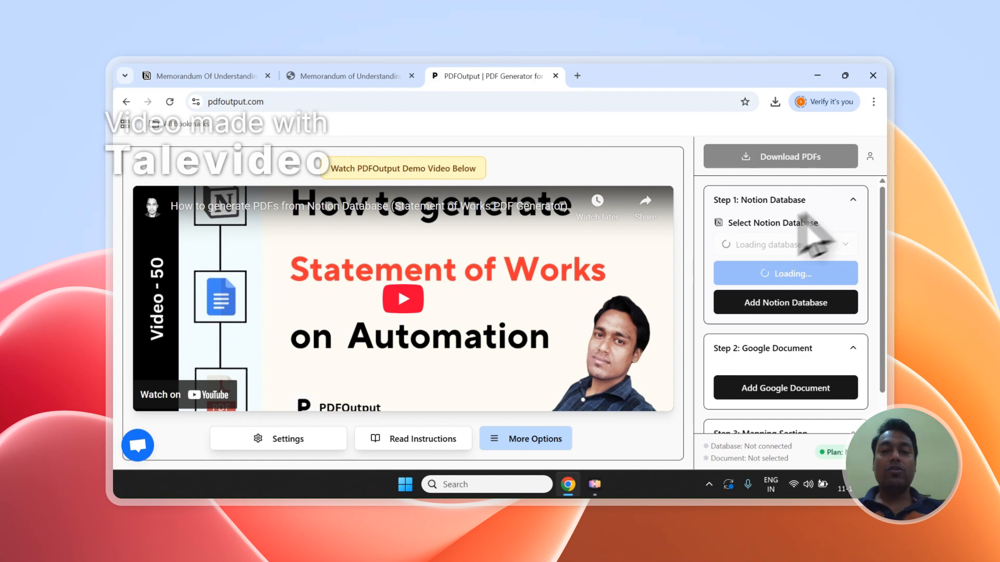
Look through the Notion Database, Google Document and Mapping Section setup steps, including the list of copyable fields
scroll(780, 218, down, 1)
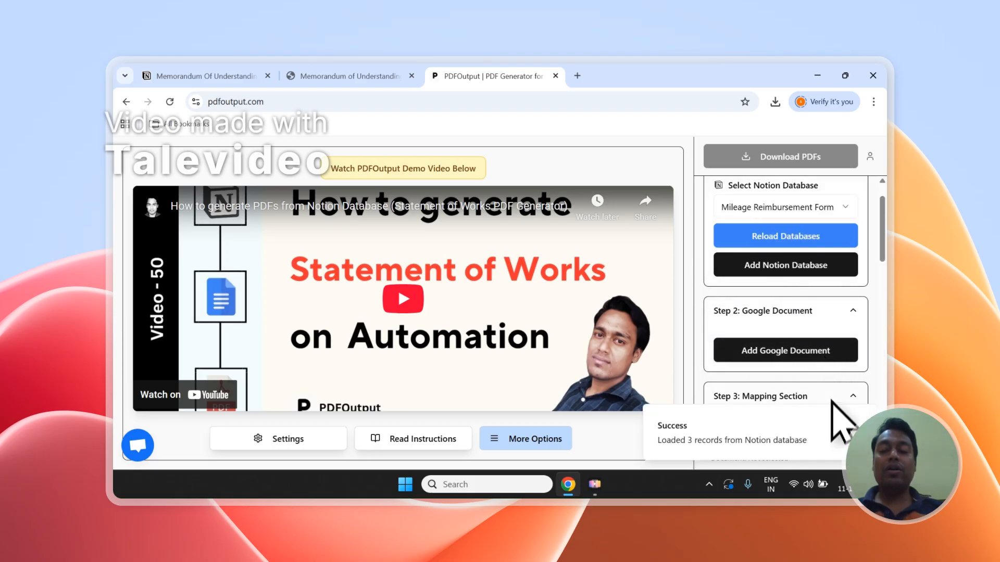
scroll(839, 330, down, 5)
scroll(841, 302, down, 5)
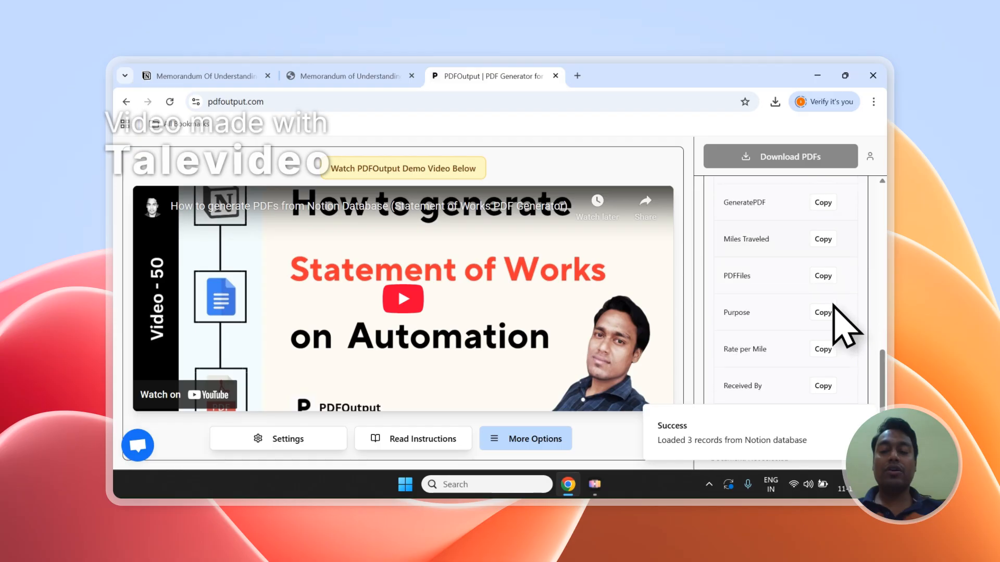
scroll(833, 367, up, 7)
scroll(828, 365, up, 10)
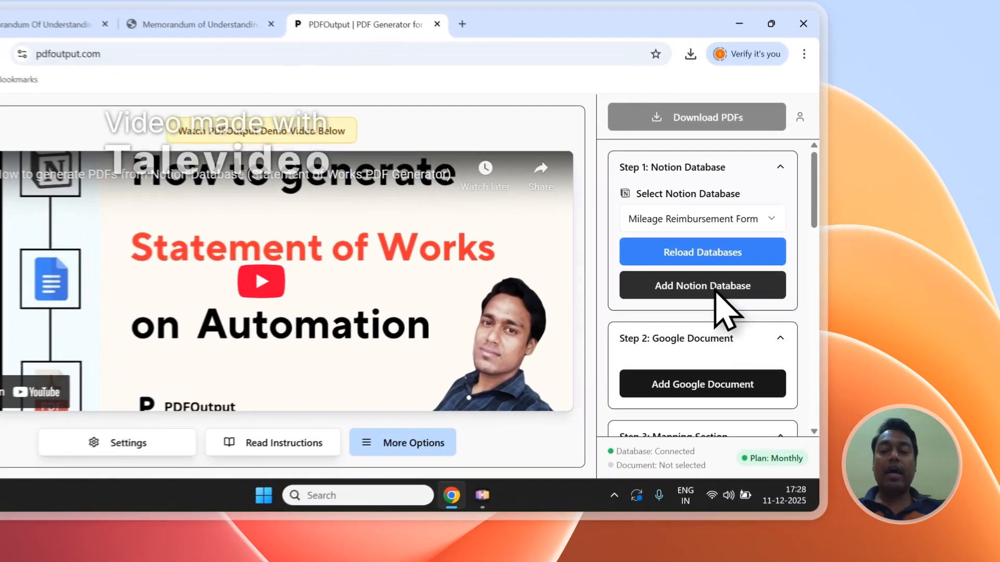
Start adding a Notion database in PDFOutput and copy the page title "Memorandum of Understanding" from the Notion page
click(796, 306)
click(331, 76)
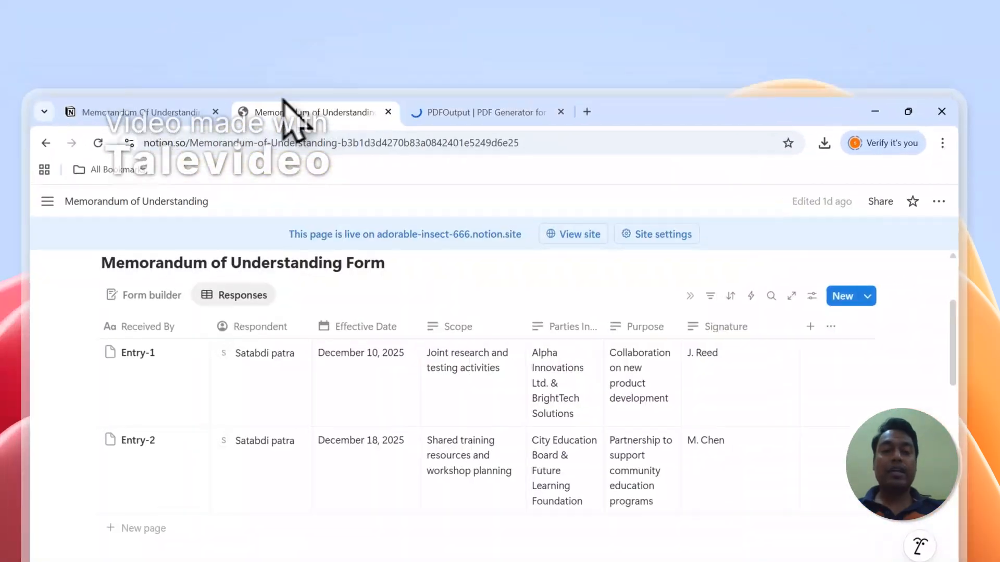
scroll(382, 327, up, 3)
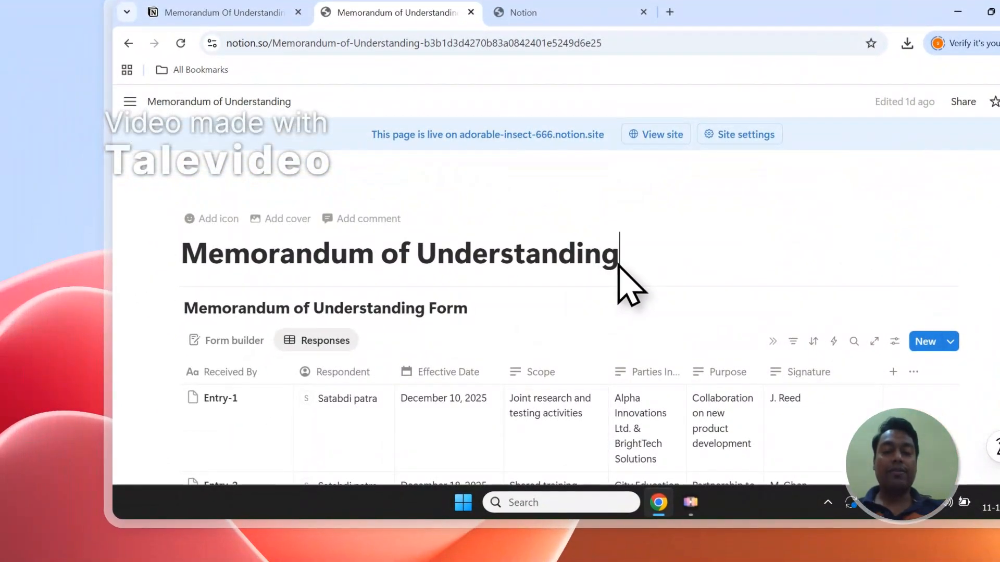
drag(578, 332, 397, 332)
drag(517, 263, 278, 263)
right_click(255, 266)
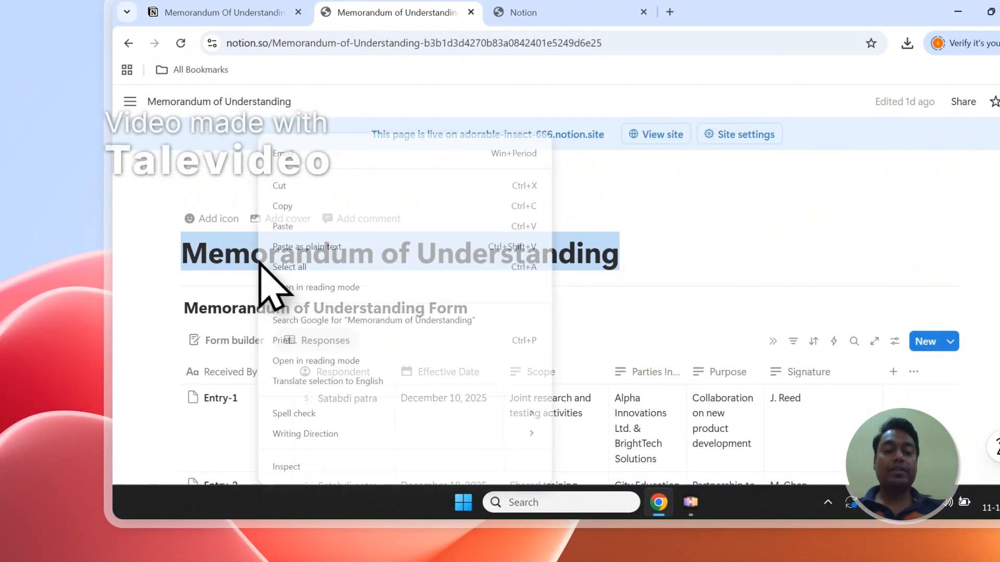
click(289, 206)
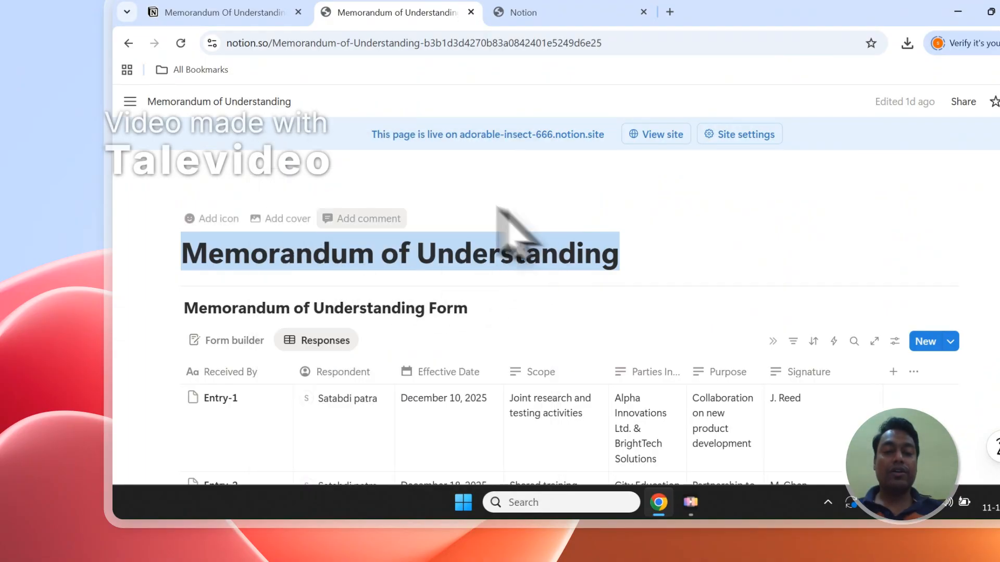
In the Notion connection page for PDFOutput, search the selectable pages for the copied title and add the Memorandum of Understanding page
click(523, 12)
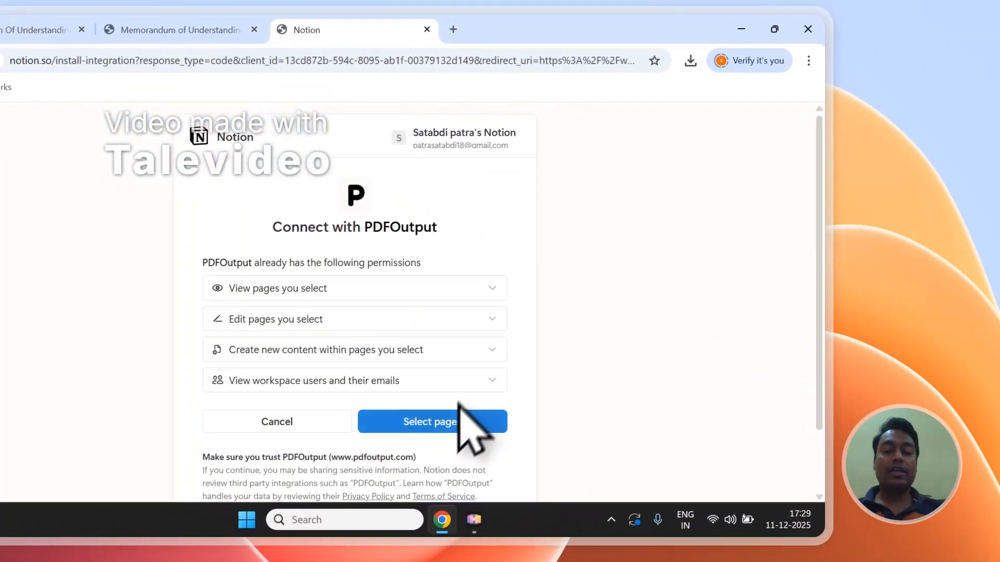
click(459, 419)
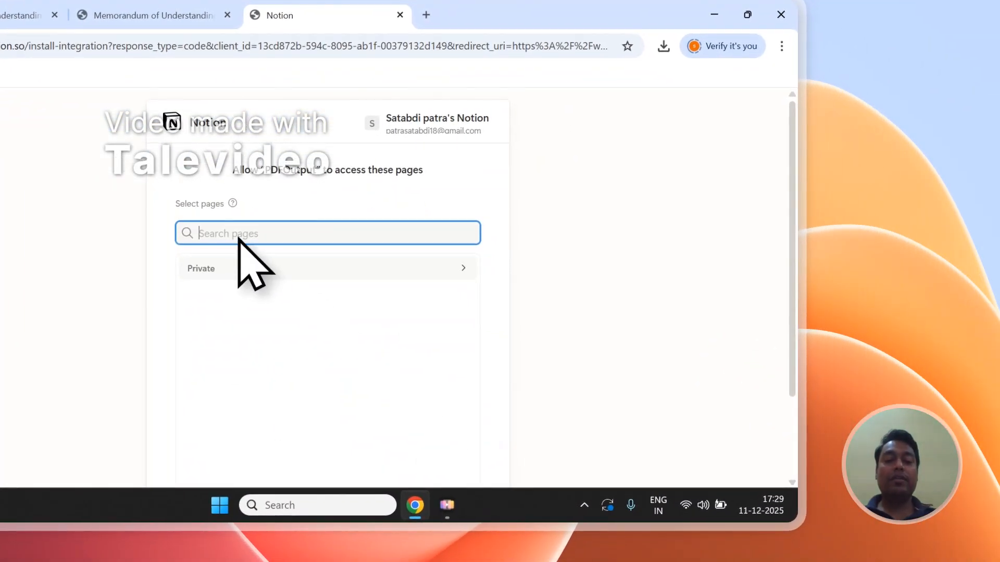
click(262, 323)
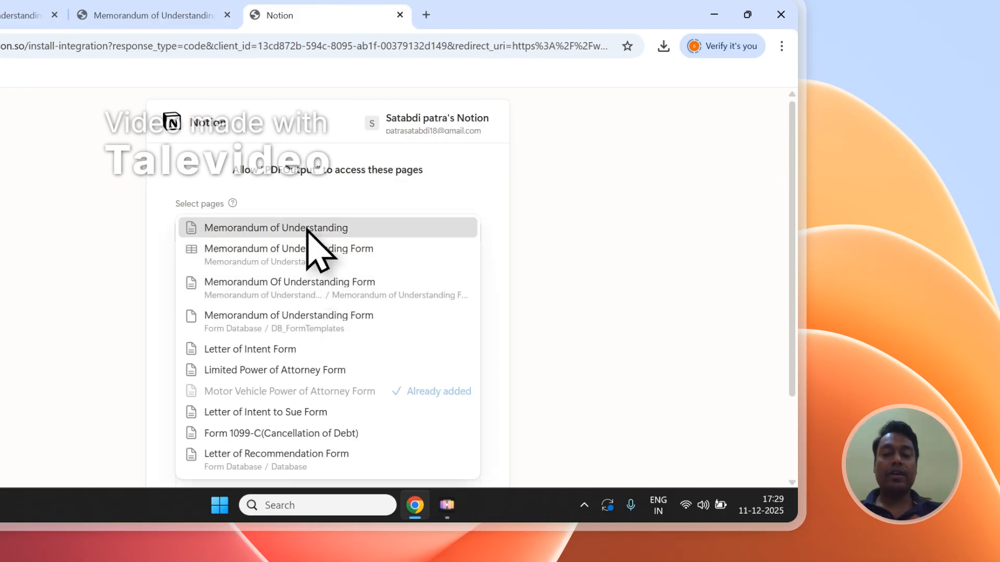
click(307, 229)
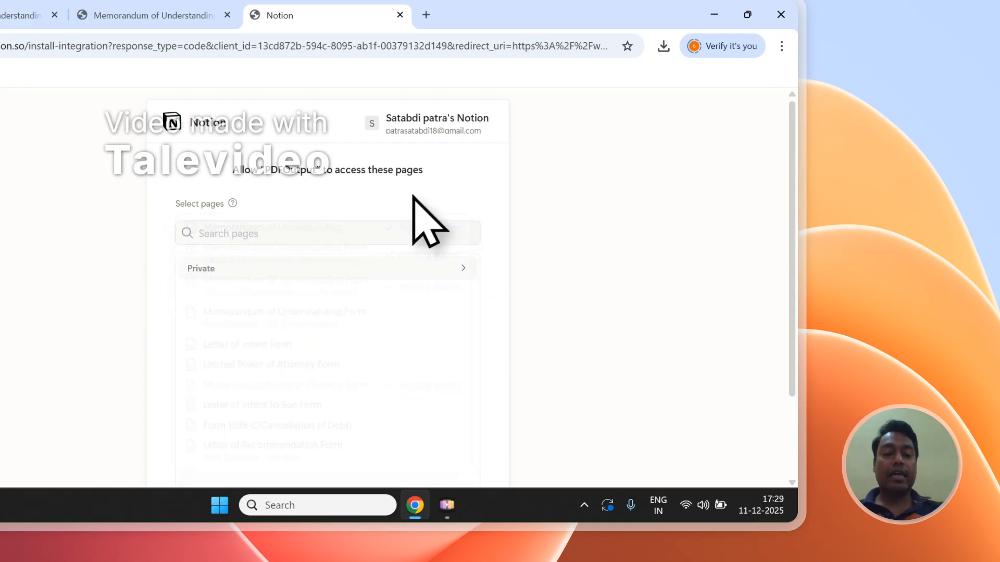
Examine the private top-level pages offered for PDFOutput access and check them against the title of the Memorandum of Understanding page
click(196, 16)
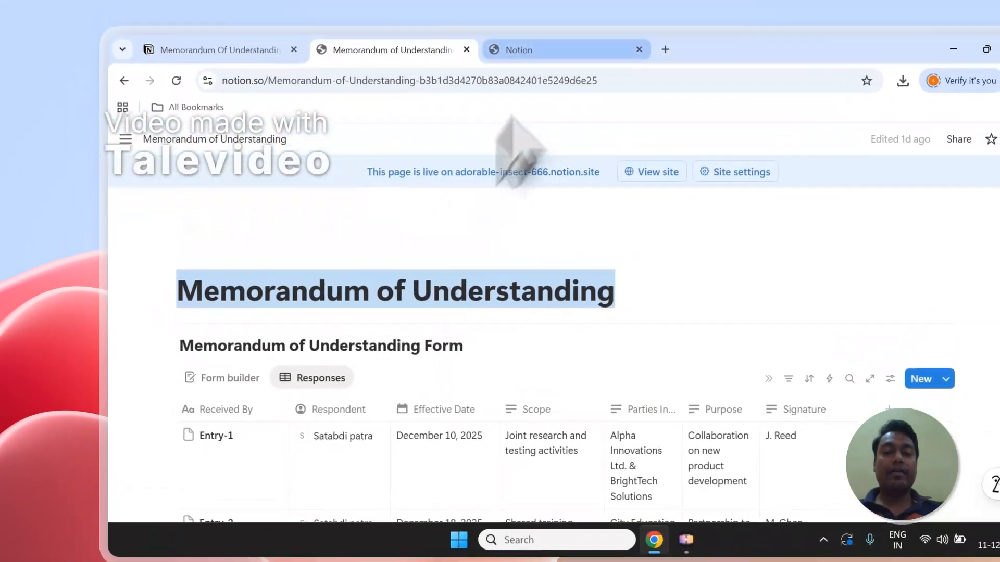
click(495, 115)
click(486, 337)
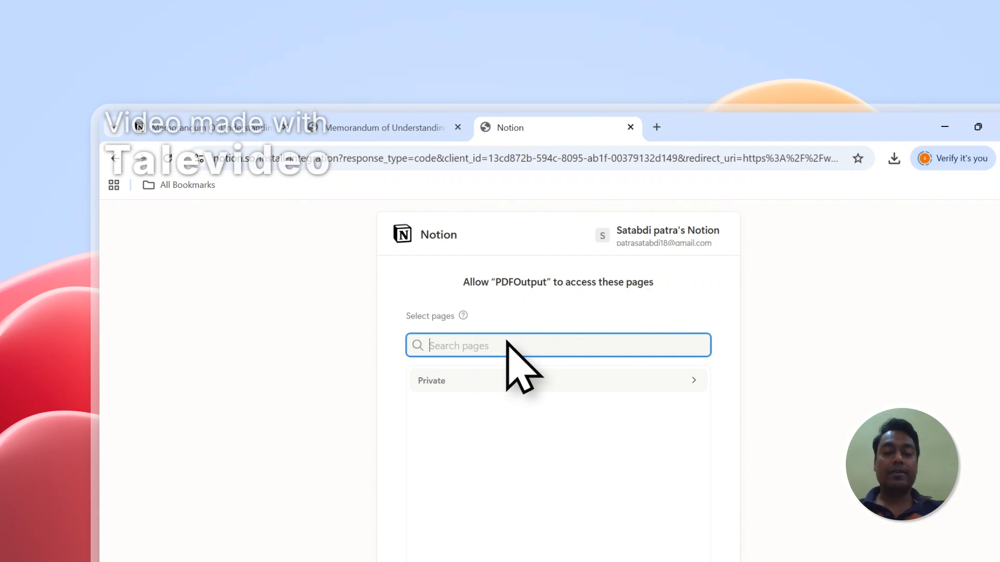
click(484, 382)
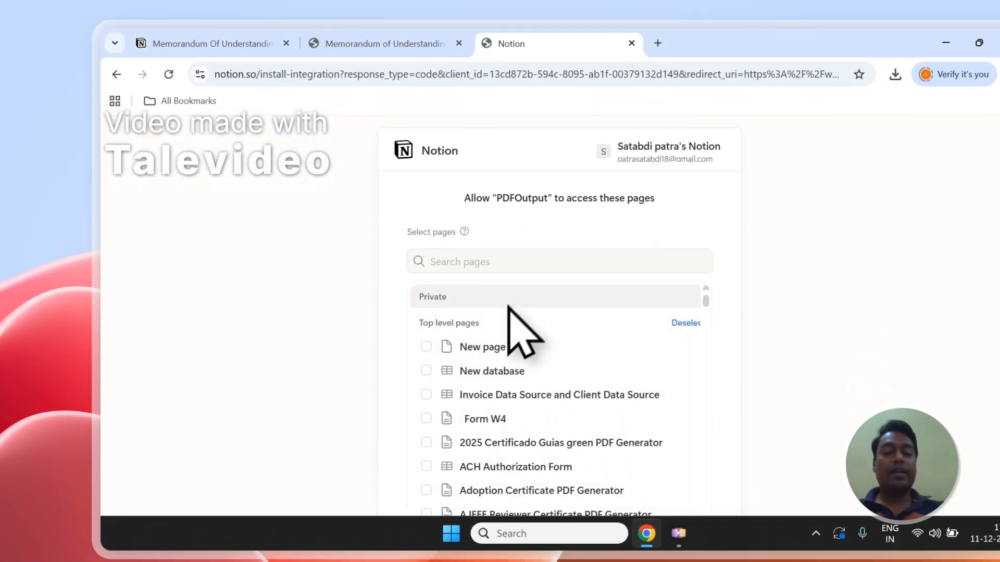
scroll(511, 268, down, 1)
scroll(492, 276, up, 1)
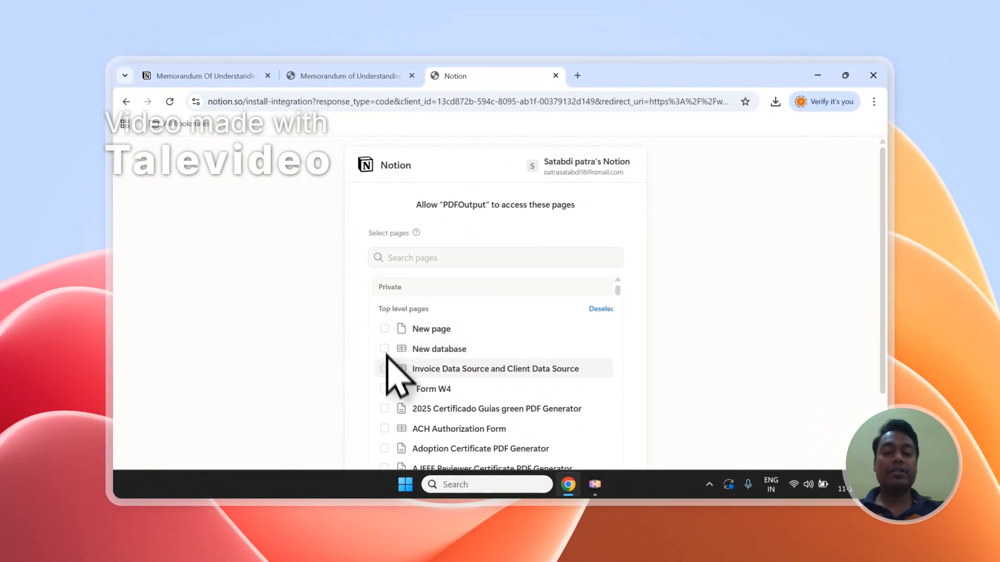
scroll(384, 423, down, 3)
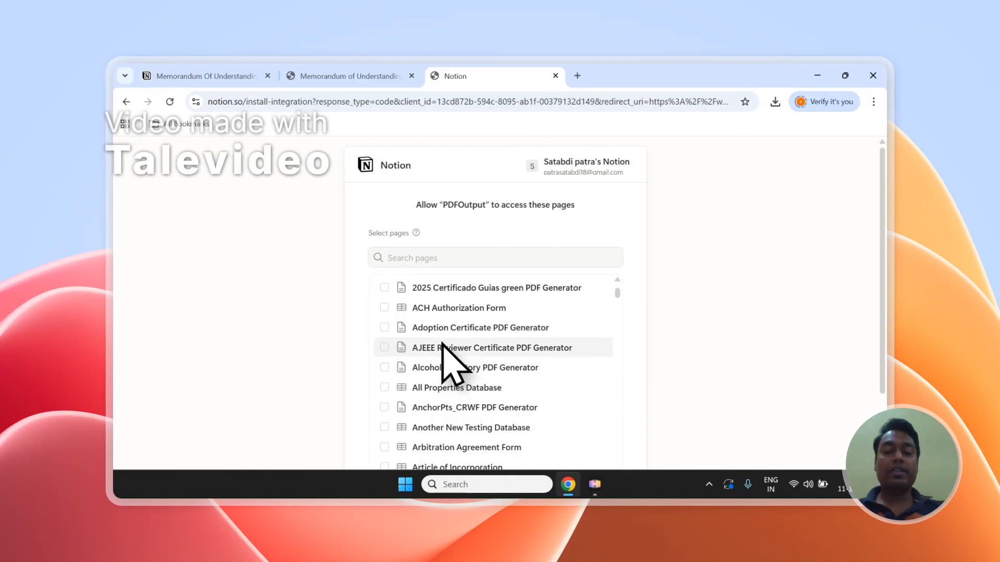
scroll(440, 354, up, 3)
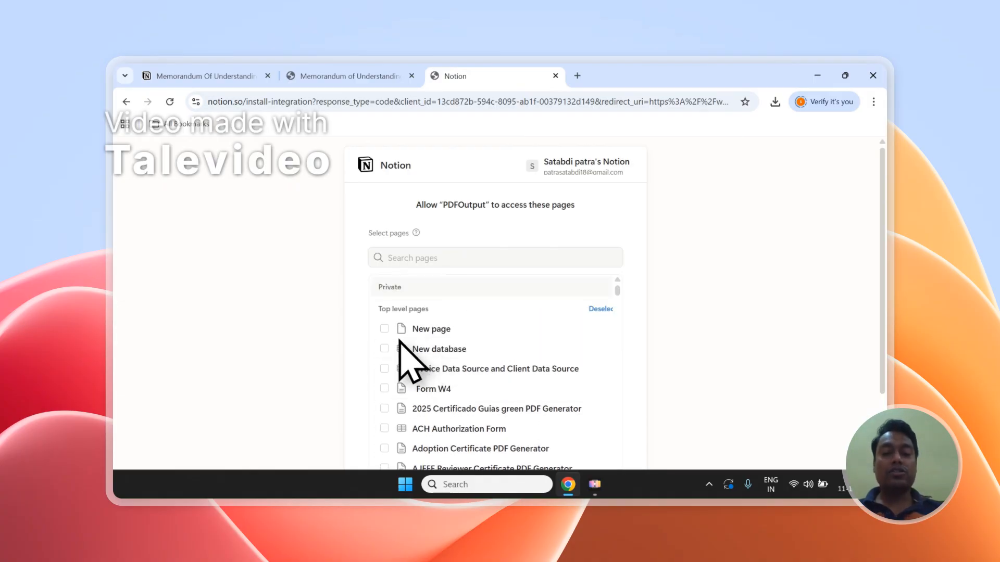
click(427, 259)
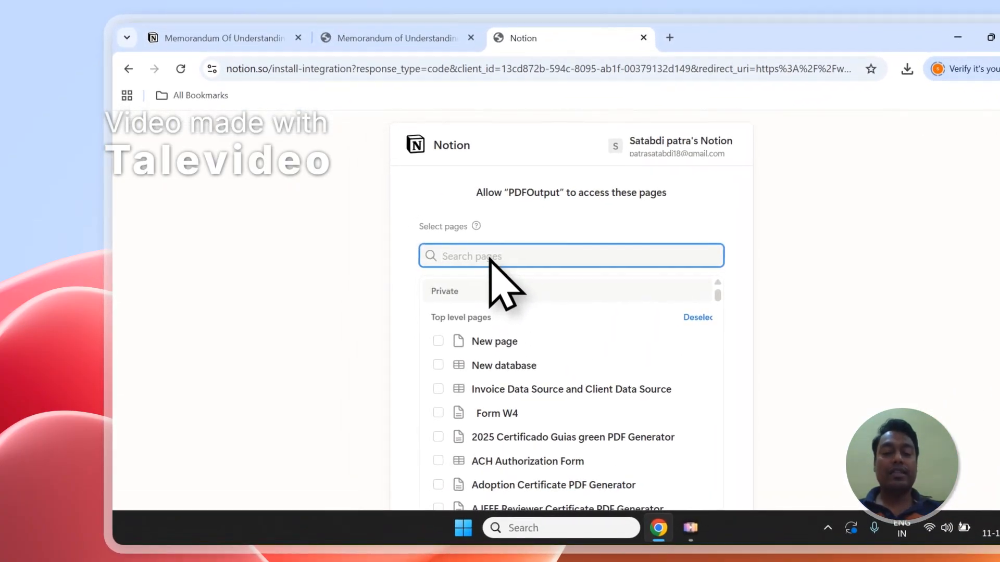
click(425, 38)
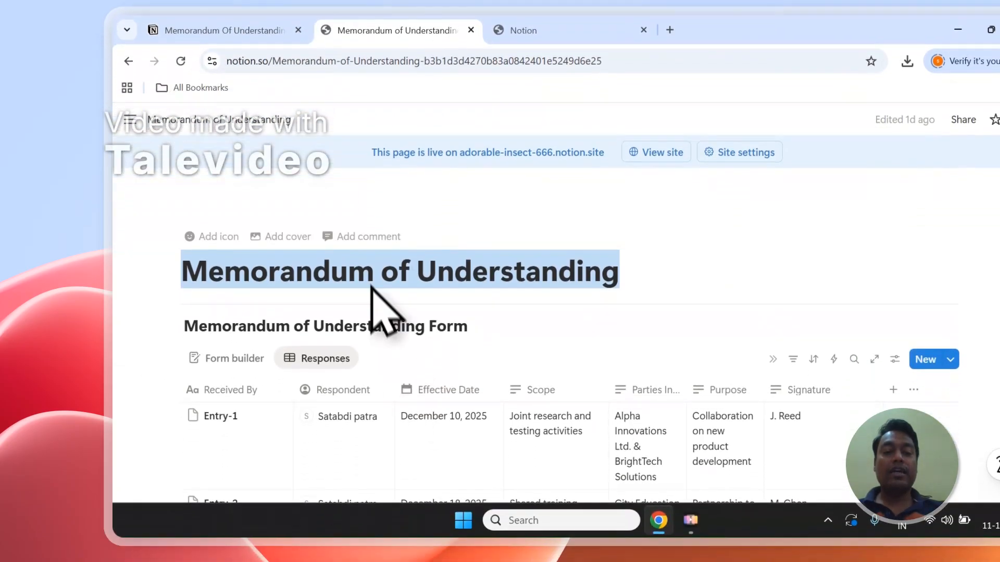
Recheck the Memorandum of Understanding page title in Notion and grant PDFOutput access to the selected Notion pages
click(373, 274)
drag(183, 268, 606, 274)
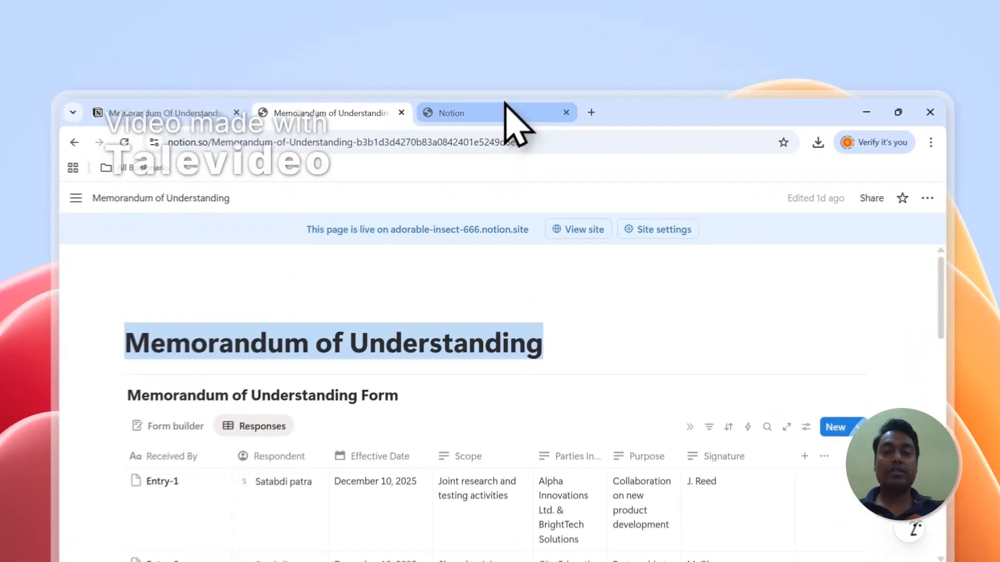
click(492, 76)
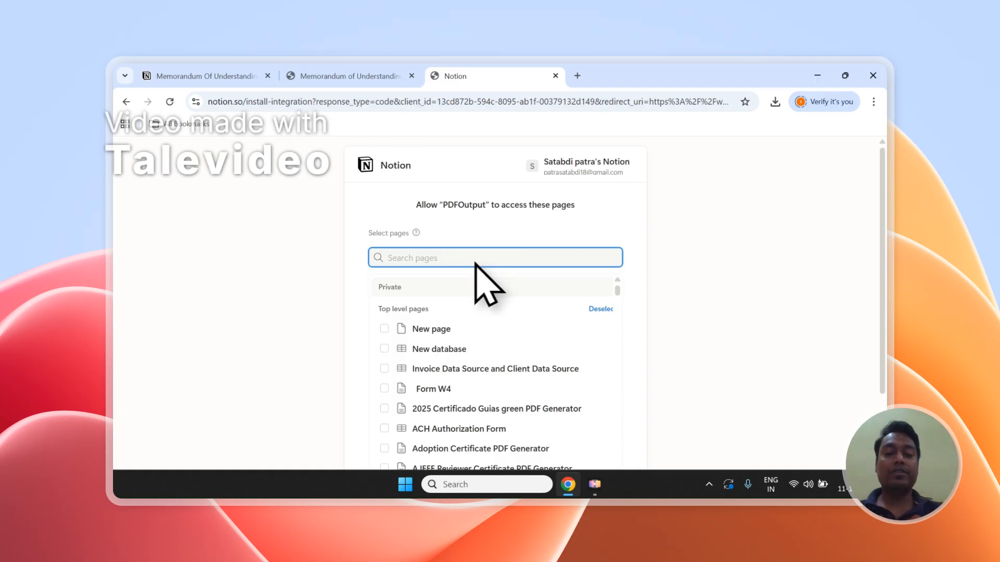
scroll(468, 265, down, 2)
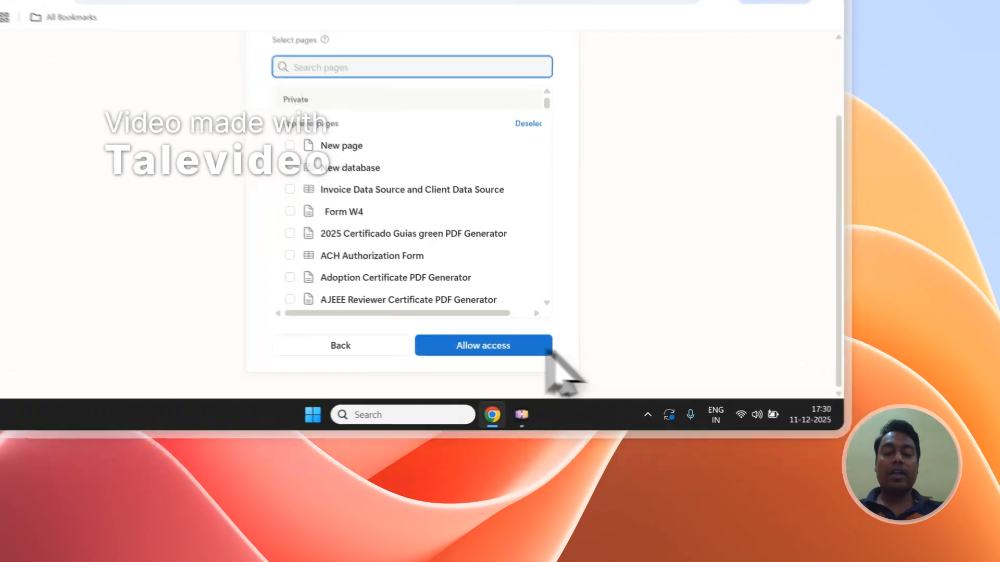
click(592, 427)
mouse_move(454, 362)
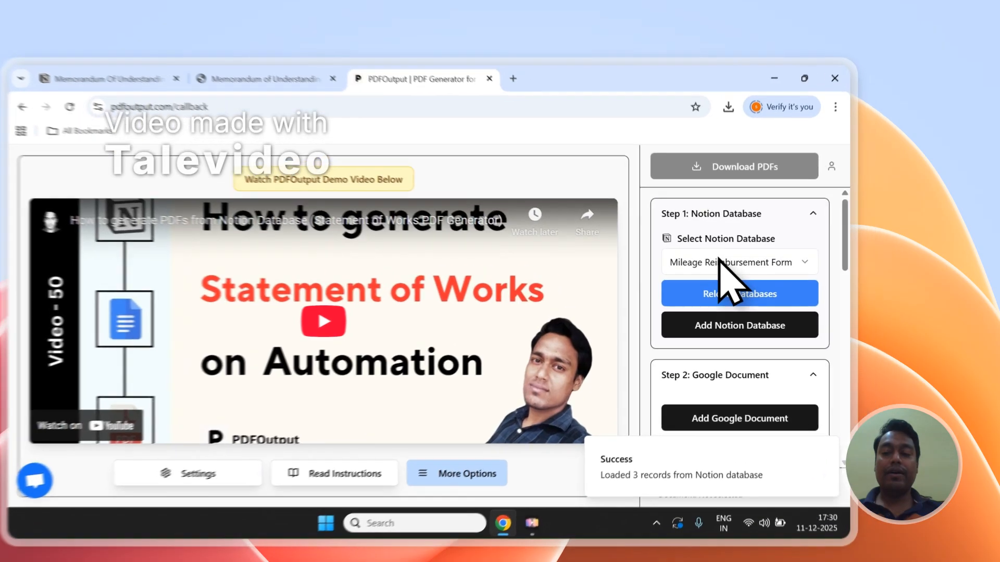
Reload the Notion databases in PDFOutput and select Memorandum of Understanding Form as the database
click(771, 244)
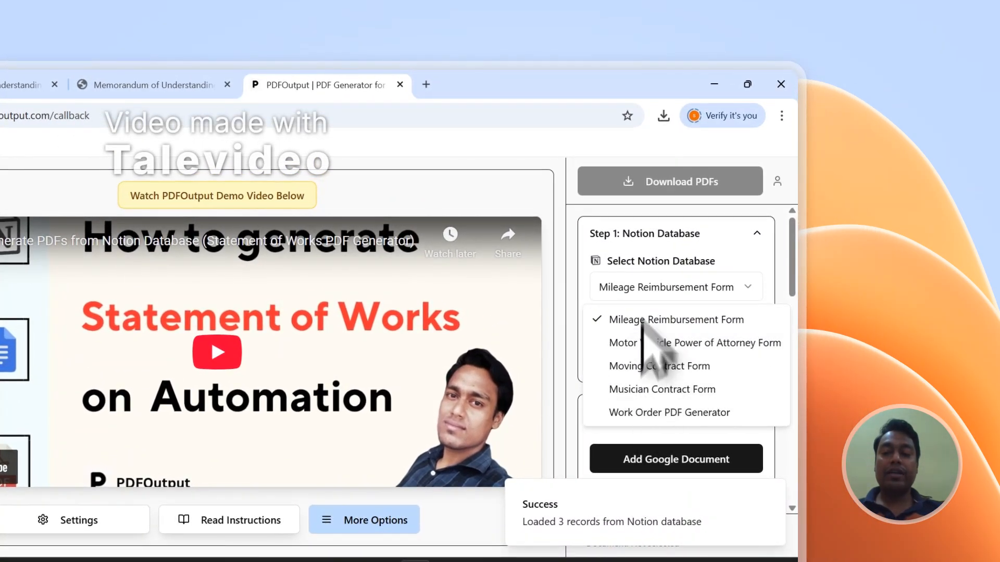
click(652, 271)
click(656, 328)
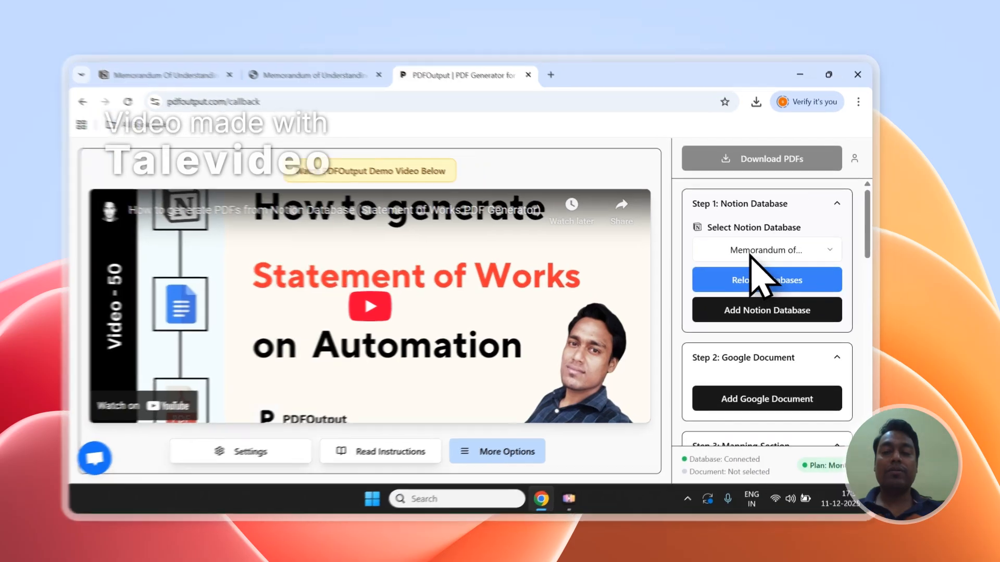
click(770, 248)
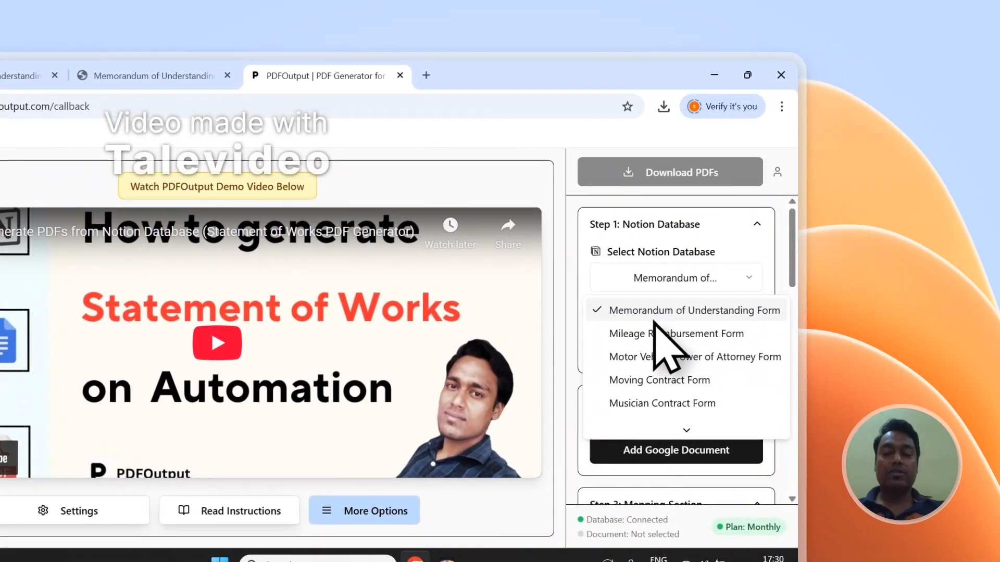
click(653, 319)
scroll(653, 319, down, 3)
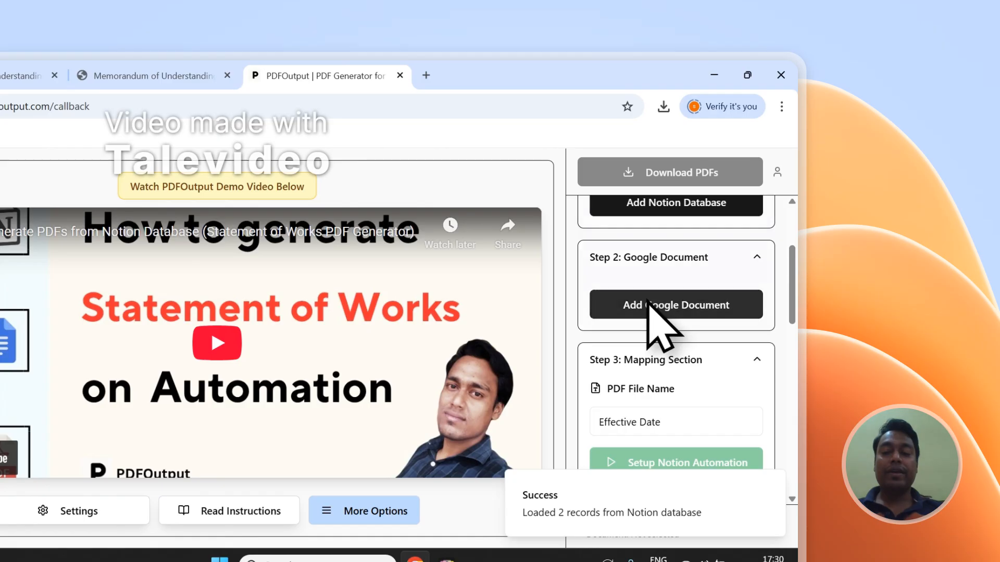
click(646, 307)
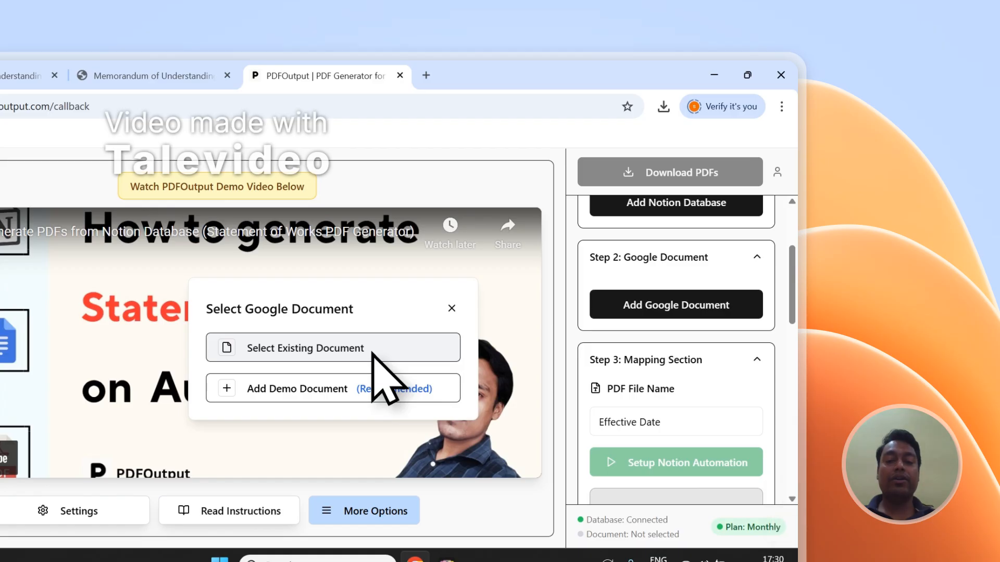
click(358, 354)
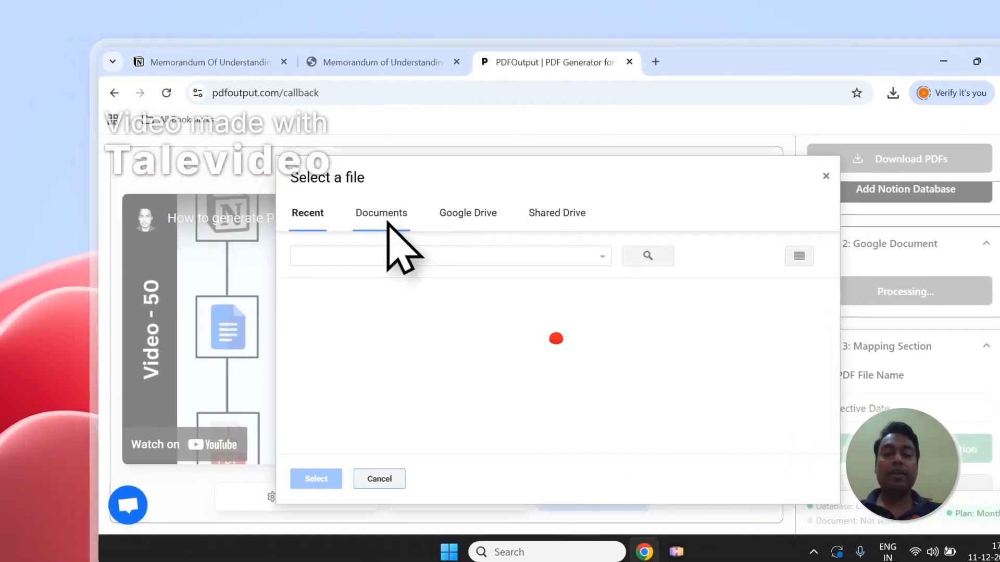
click(391, 222)
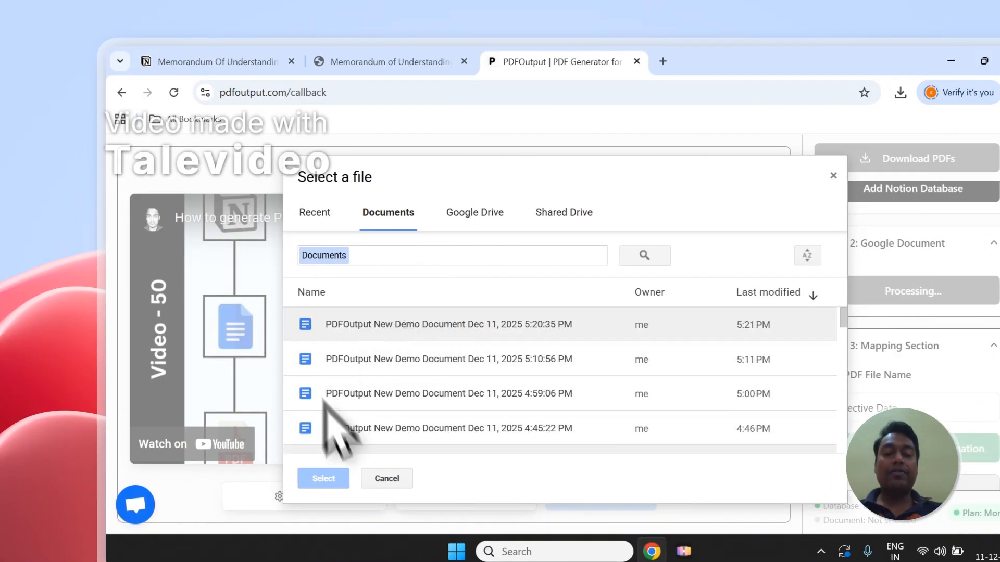
click(833, 175)
Add a demo Google document as the template and delete its introductory text above the Placeholders heading
click(854, 299)
click(568, 374)
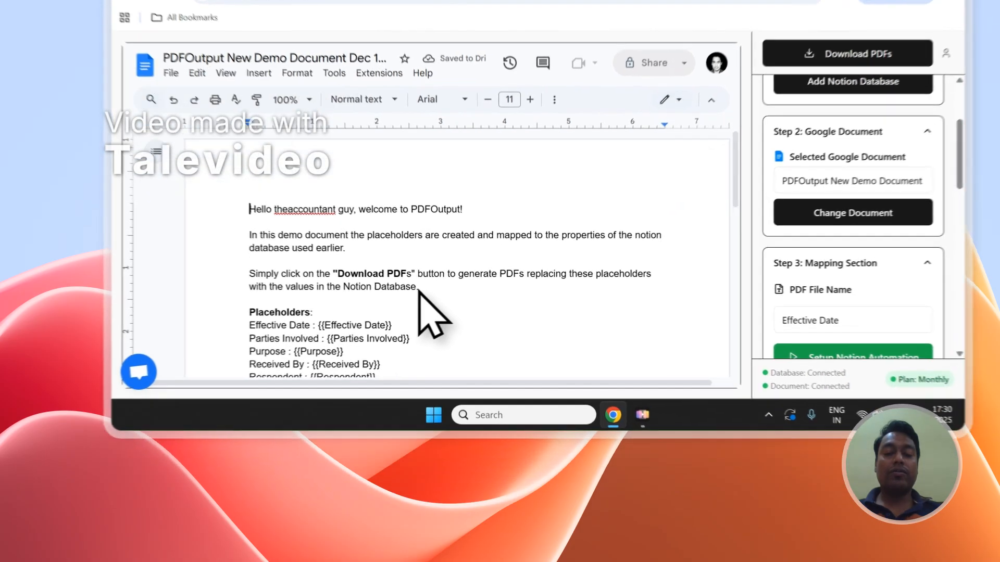
drag(365, 367, 203, 301)
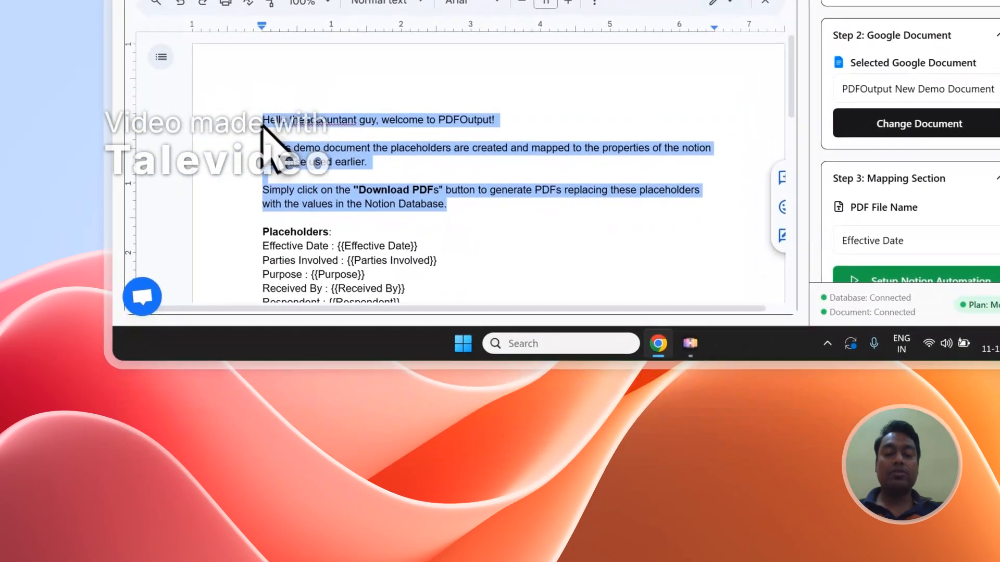
key(Delete)
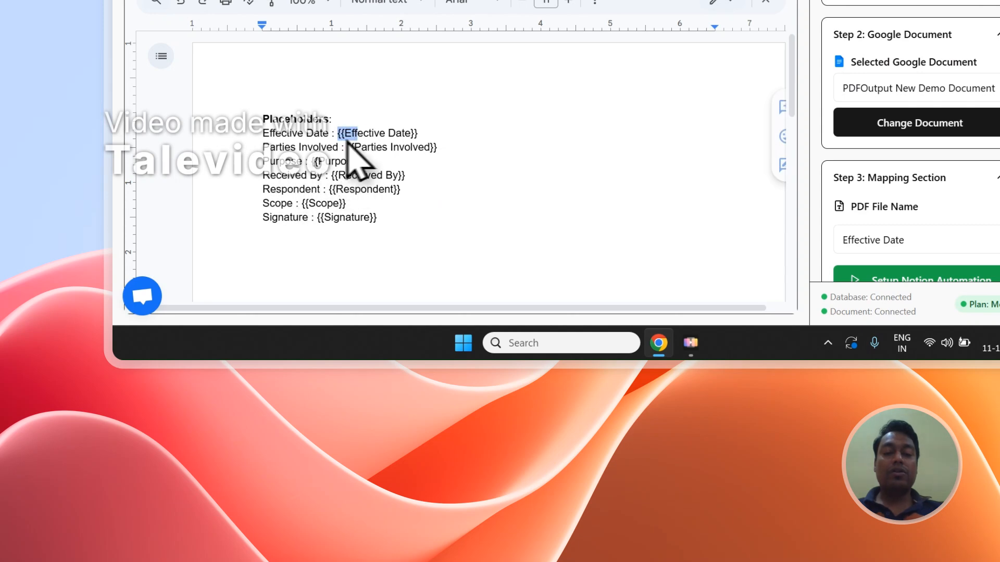
Compare the placeholders in the demo document, such as {{Parties Involved}} and {{Scope}}, with the columns of the Notion responses table
drag(413, 147, 442, 151)
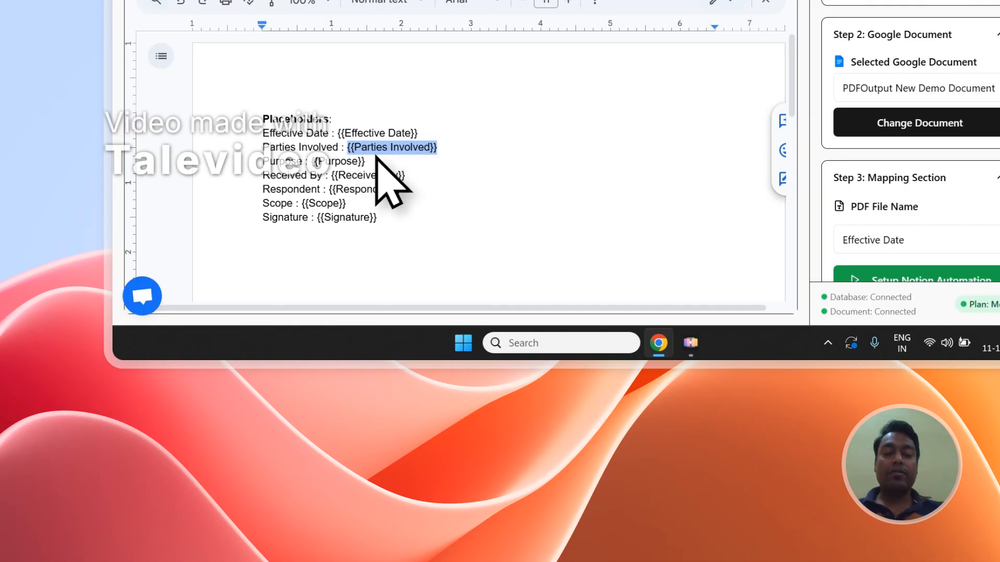
click(409, 59)
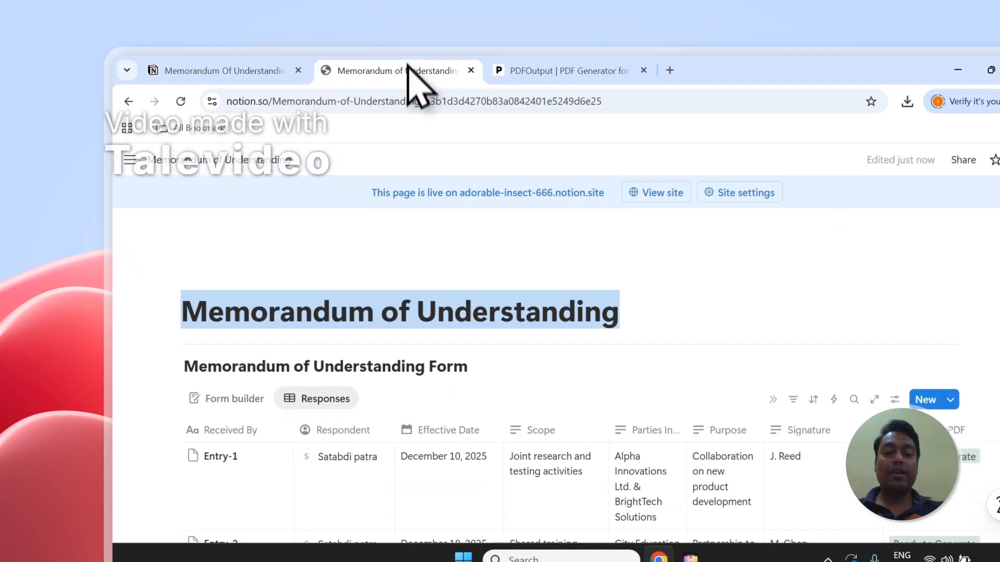
scroll(288, 244, down, 2)
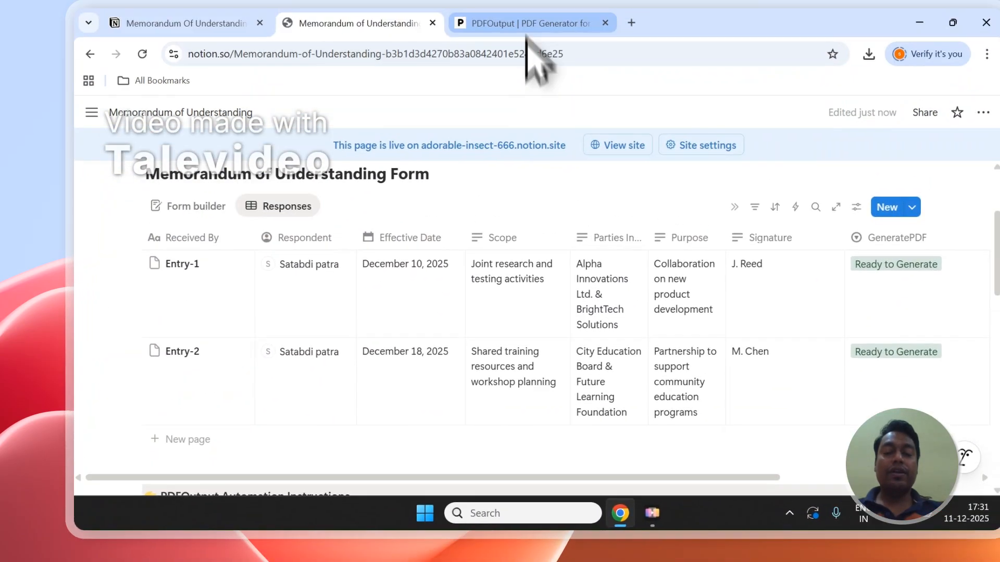
click(521, 21)
drag(379, 424, 284, 426)
click(346, 129)
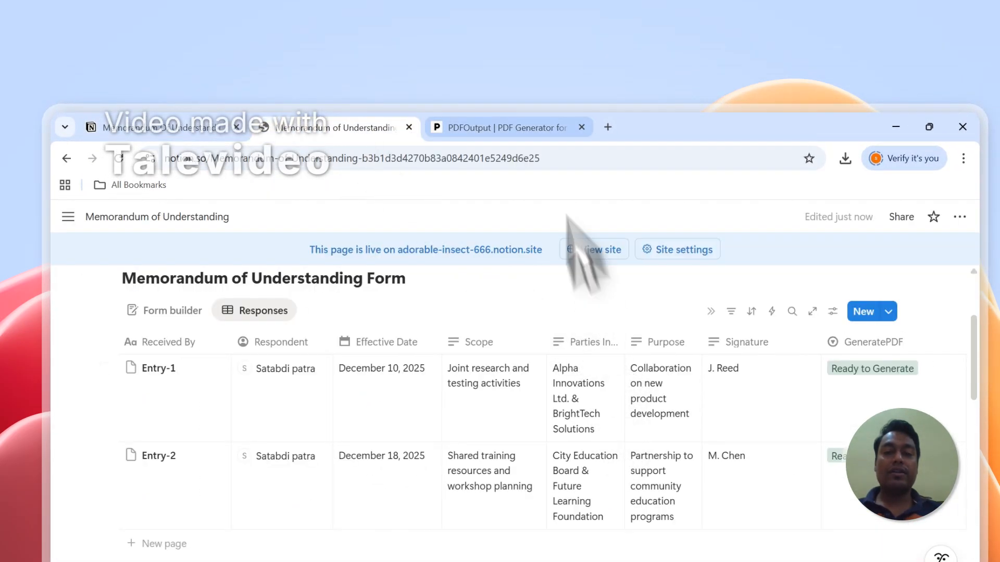
click(500, 128)
click(346, 128)
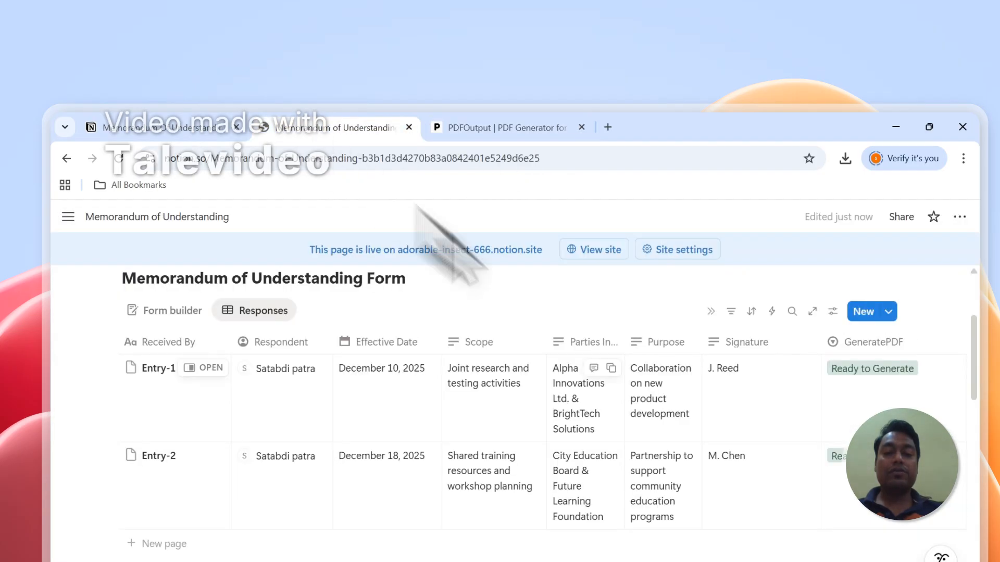
click(549, 127)
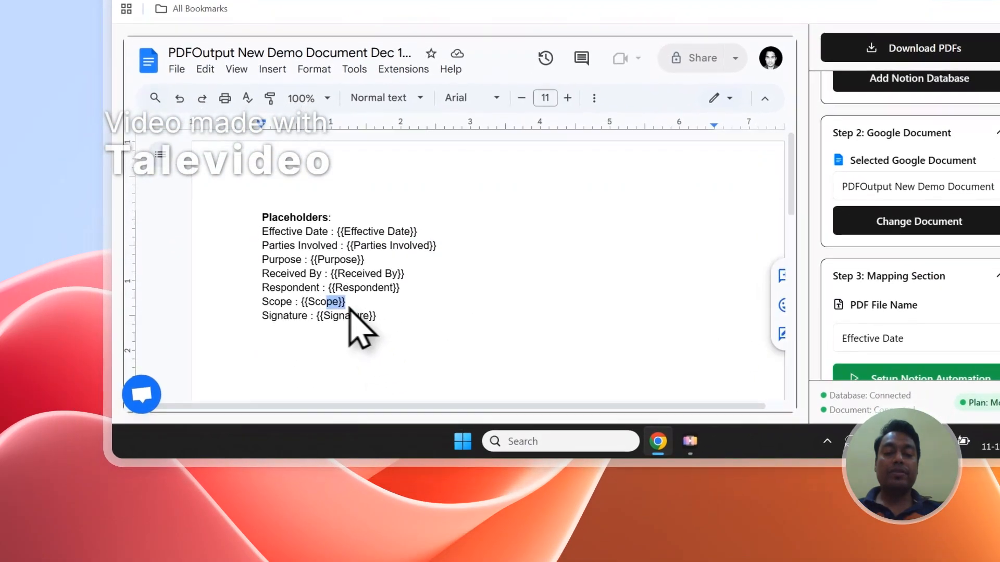
click(456, 102)
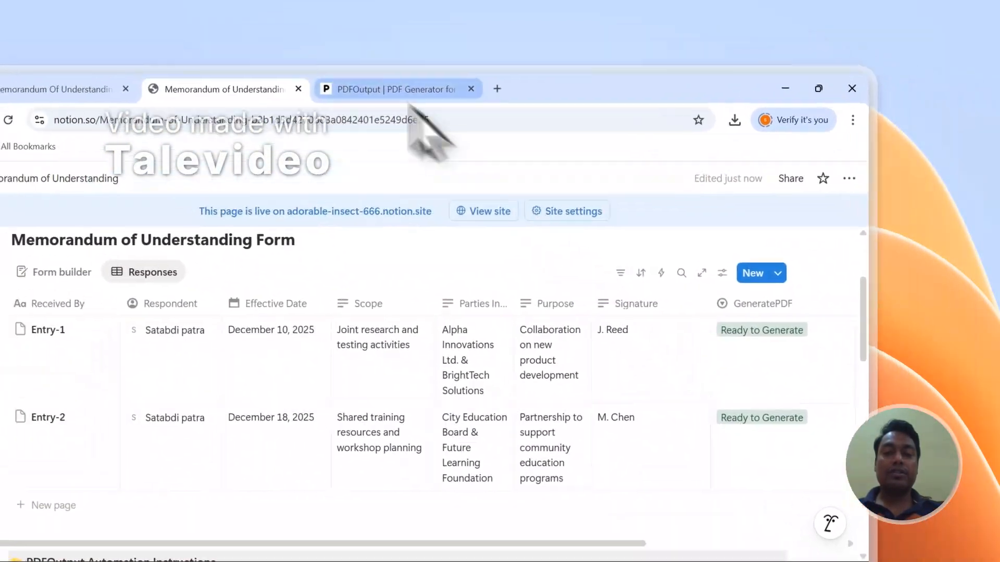
click(567, 125)
Set the PDF File Name in the Mapping Section to the Received By property
scroll(766, 344, down, 3)
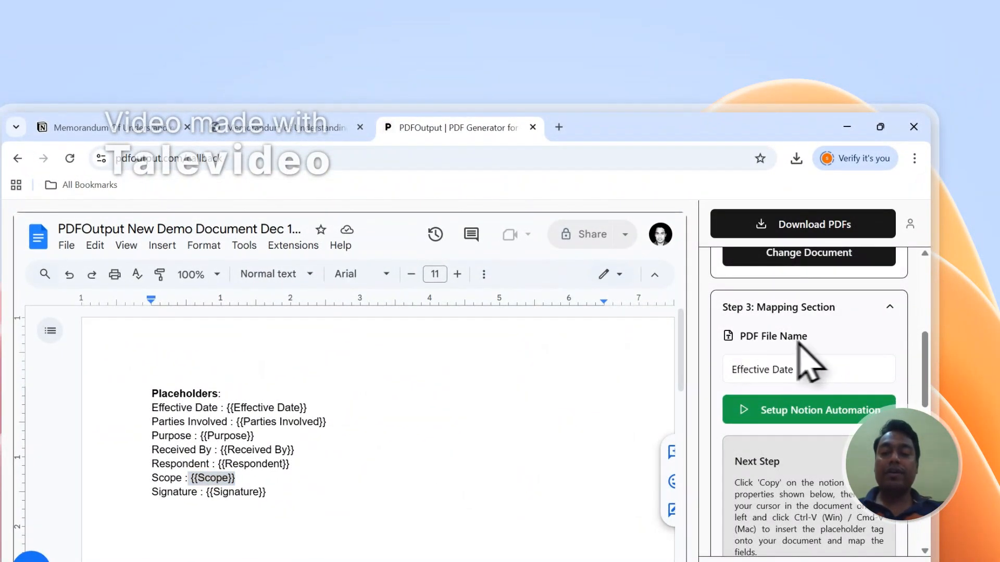
click(369, 123)
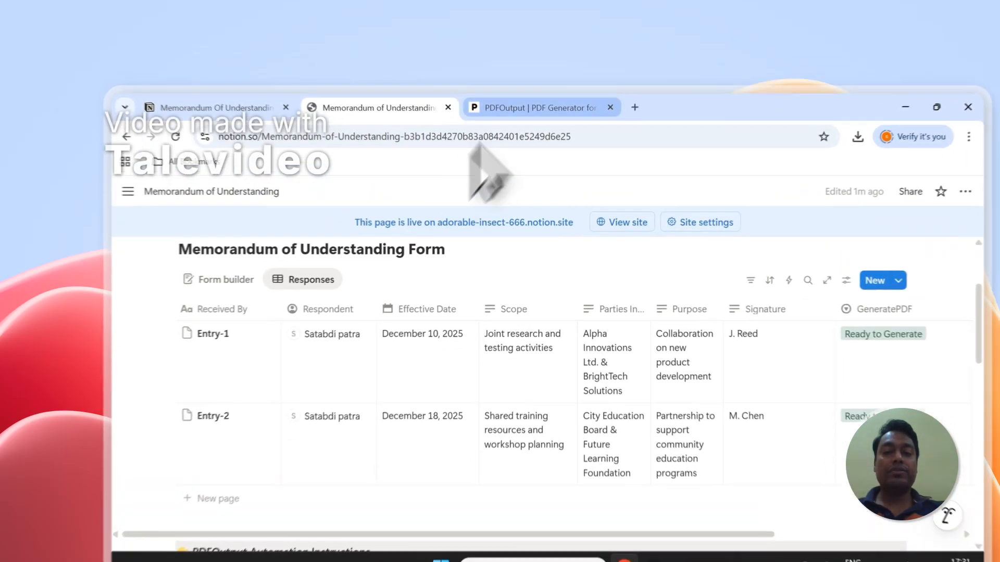
click(469, 76)
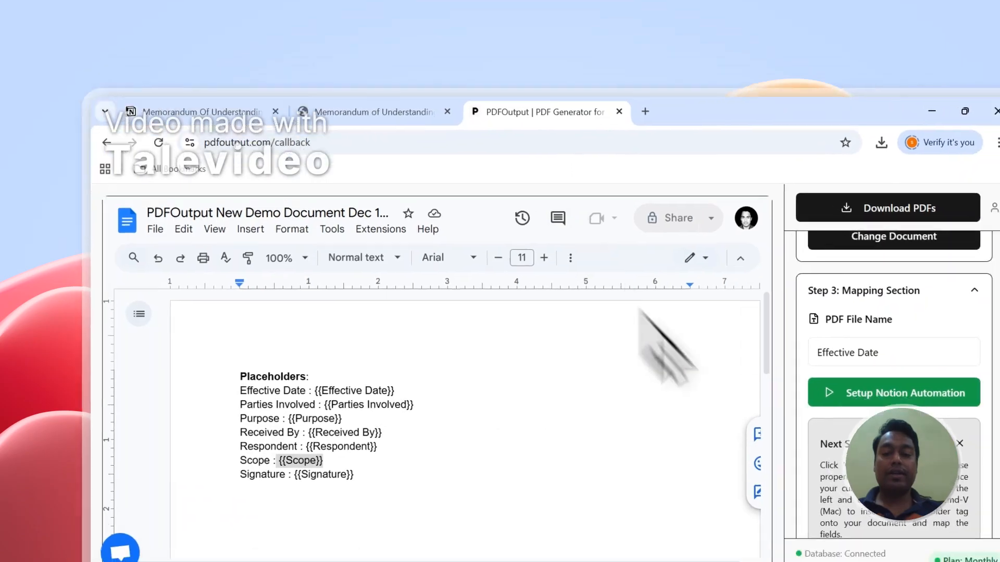
click(732, 275)
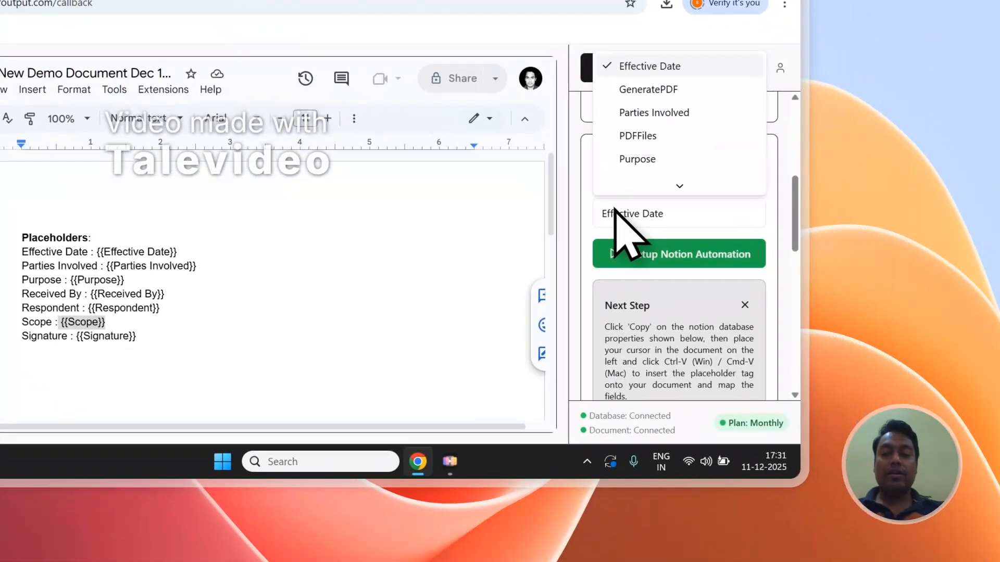
scroll(636, 223, down, 3)
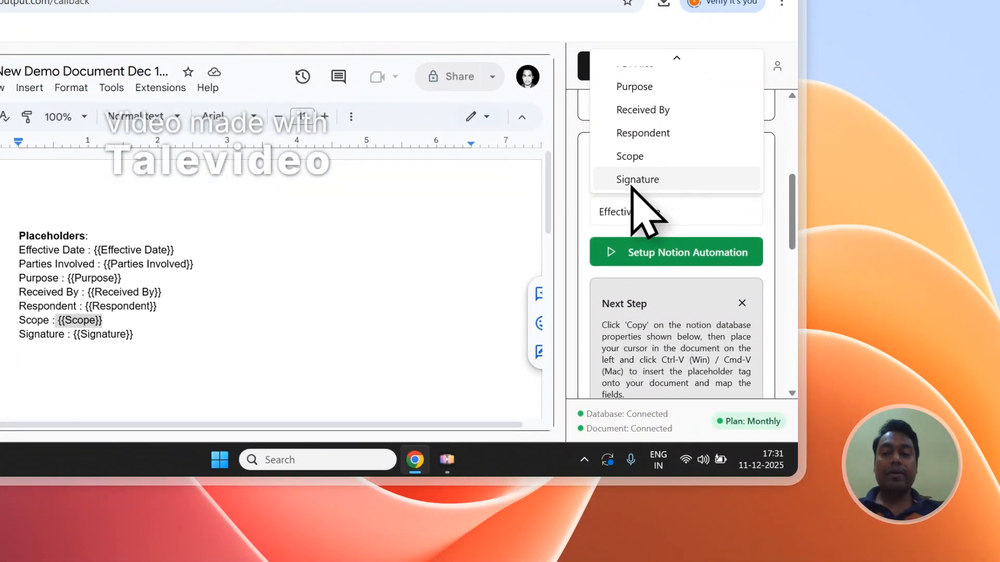
click(650, 116)
Check the GeneratePDF and PDFFiles columns in the Notion responses table
scroll(698, 201, up, 5)
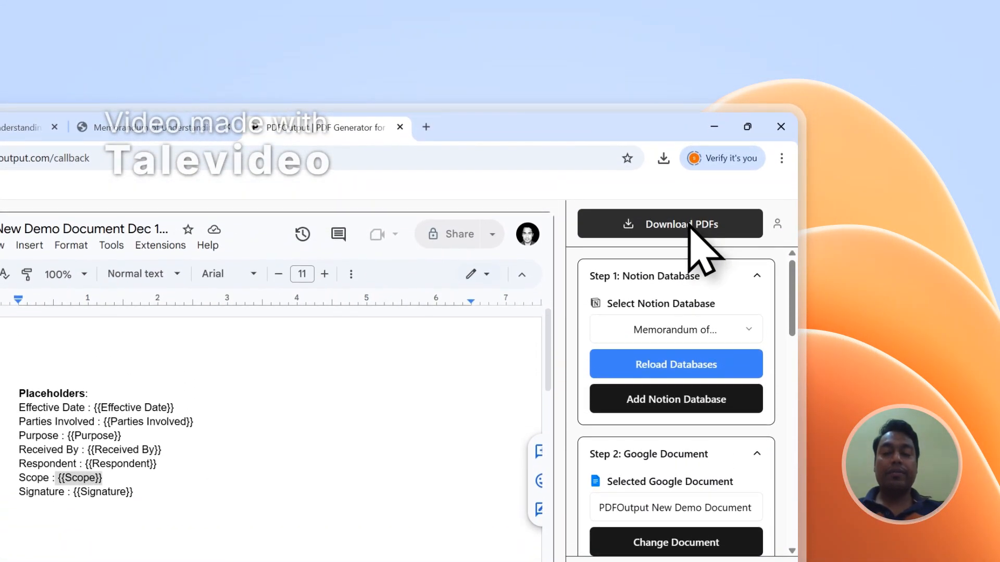
click(174, 107)
drag(485, 521, 784, 516)
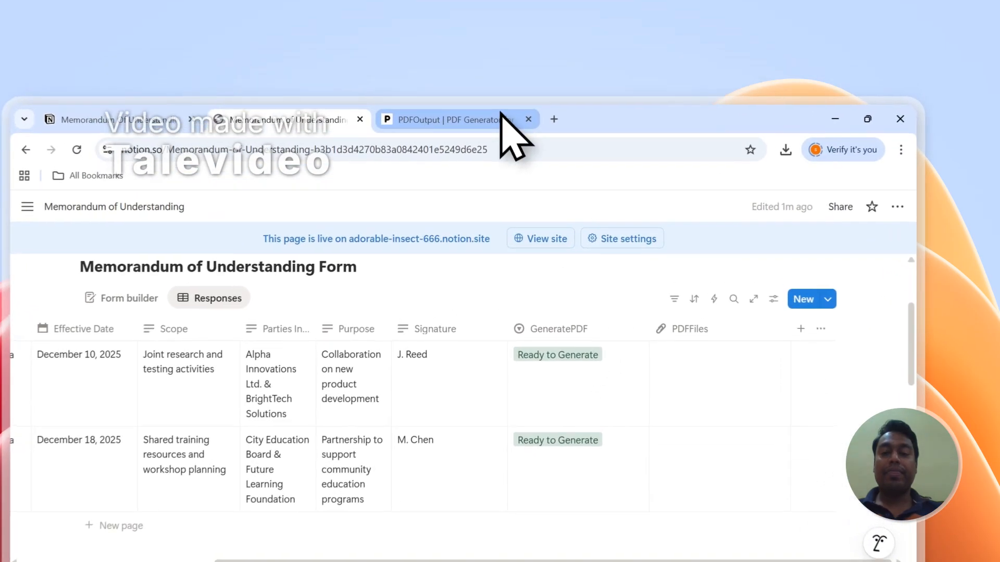
Copy the Scope placeholder in PDFOutput and add the line "Scope - {{Scope}}" below the existing placeholders in the document
click(521, 76)
scroll(801, 320, down, 10)
scroll(695, 344, down, 5)
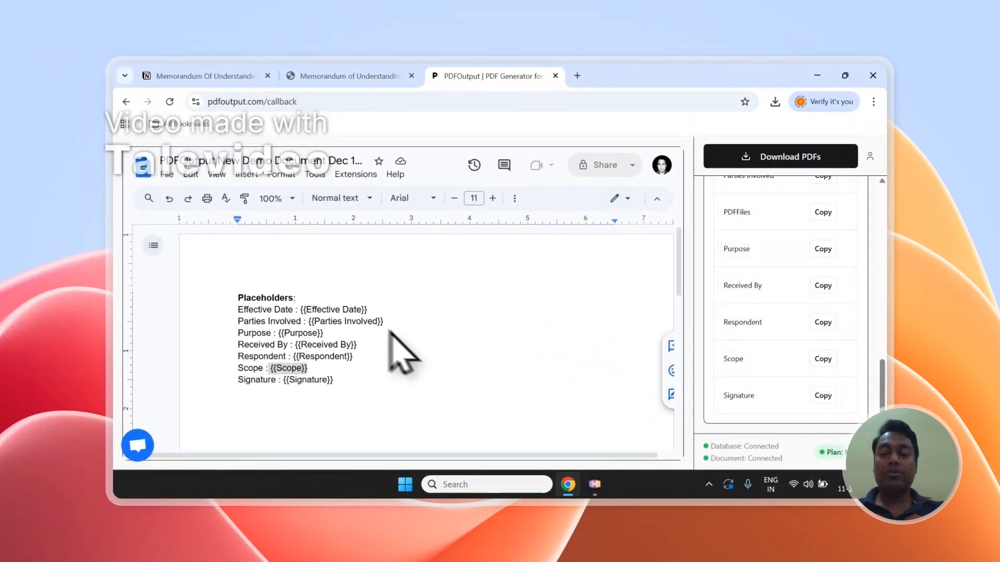
double_click(729, 359)
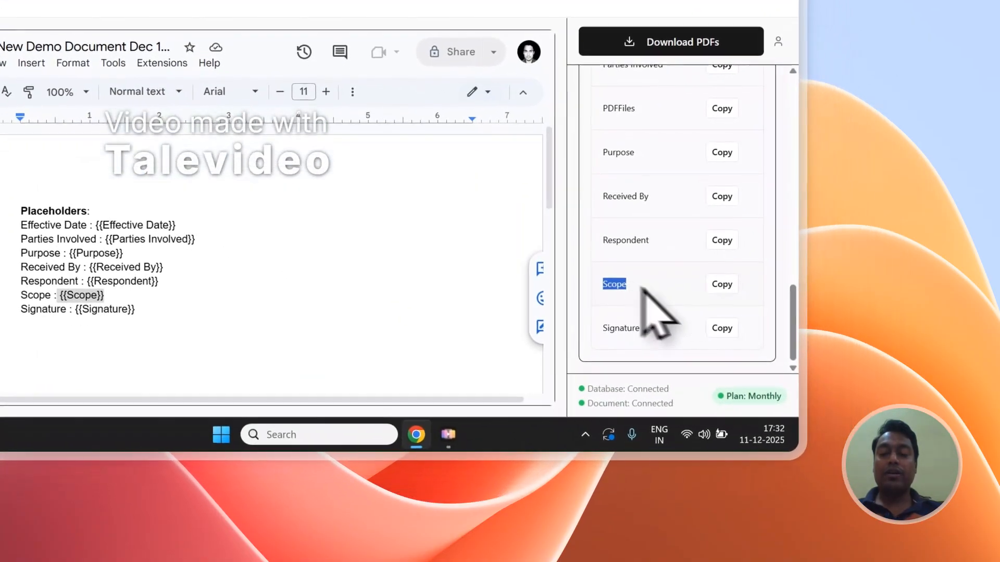
click(721, 285)
click(172, 365)
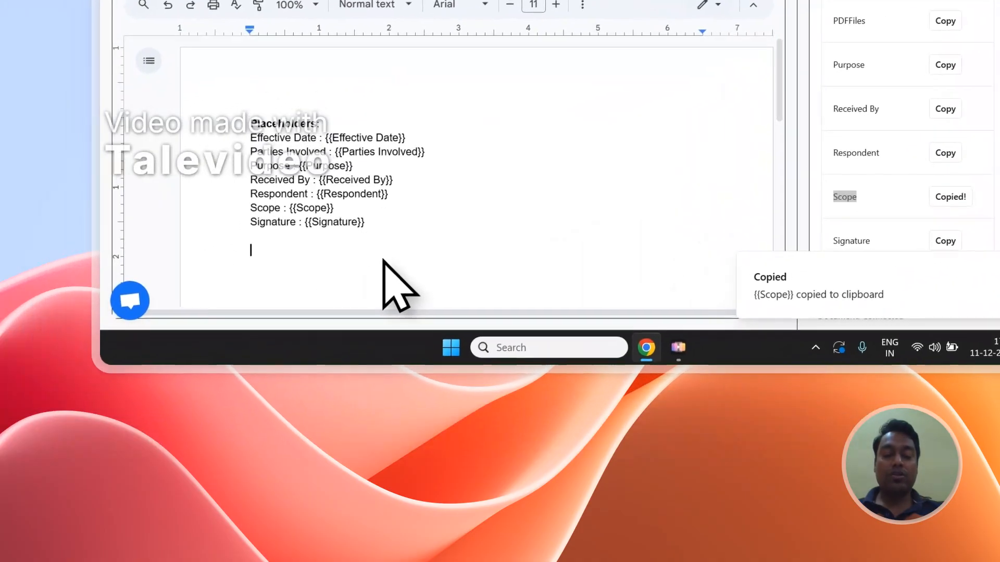
text(Scope - {{Scope)
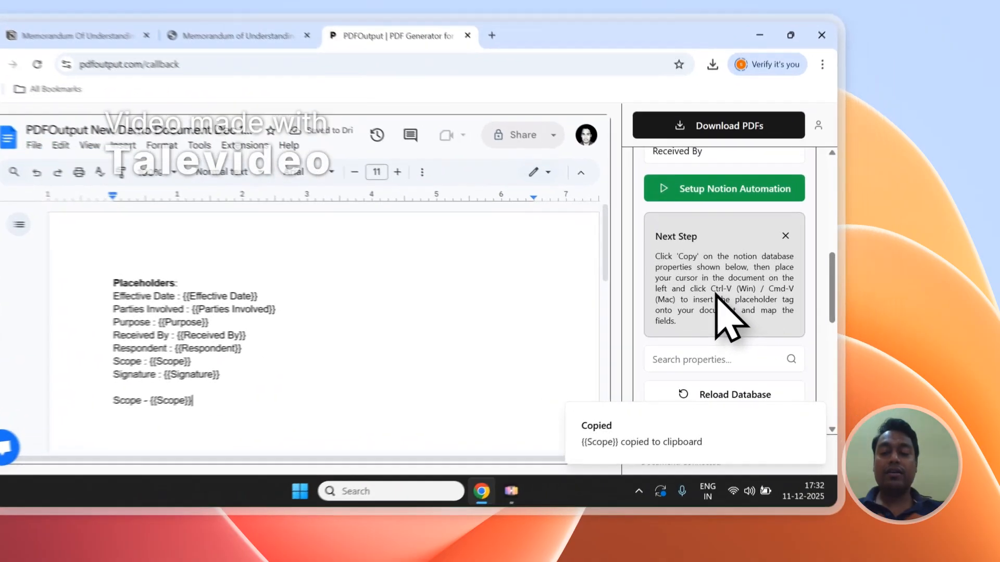
Copy the Received By placeholder in PDFOutput and add the line "Received - {{Received By}}" below the added Scope line in the document
drag(774, 303, 743, 313)
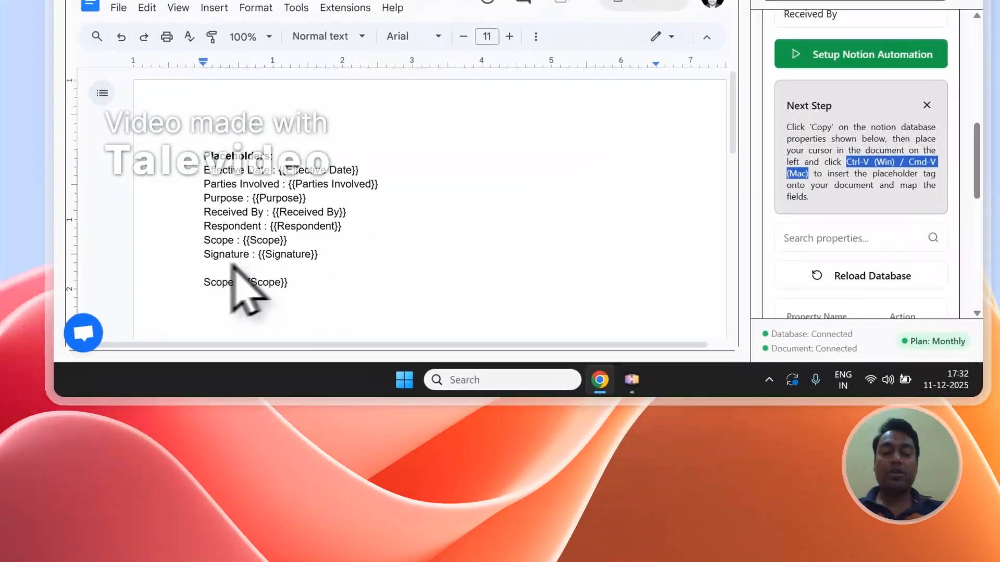
scroll(844, 258, down, 5)
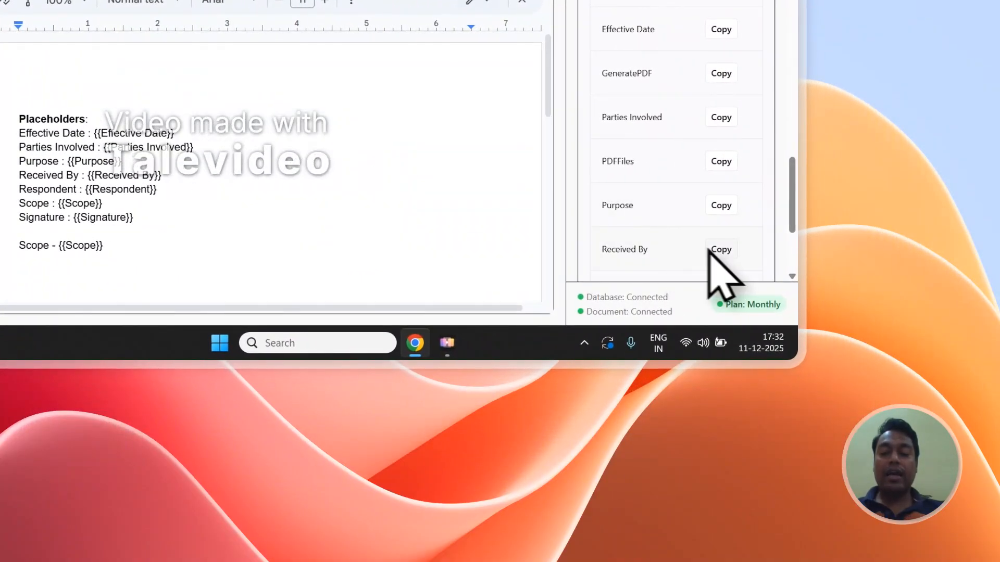
click(721, 250)
scroll(150, 284, down, 3)
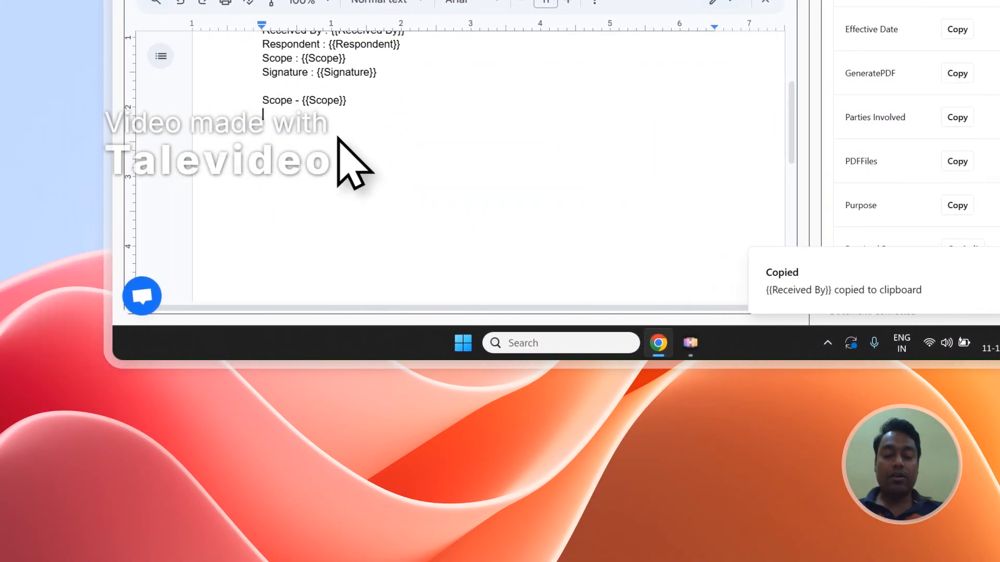
text(d -)
key(ctrl+v)
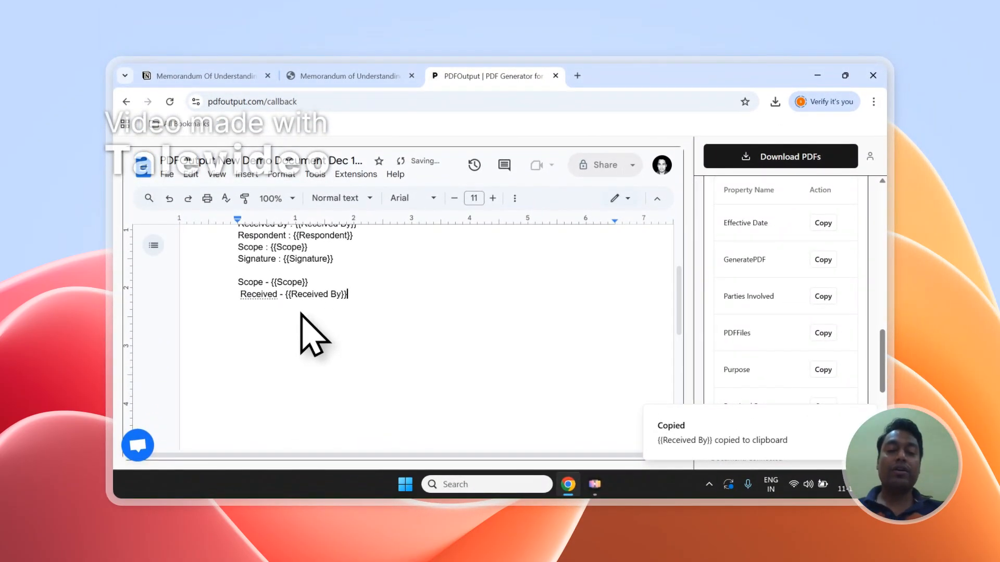
click(241, 298)
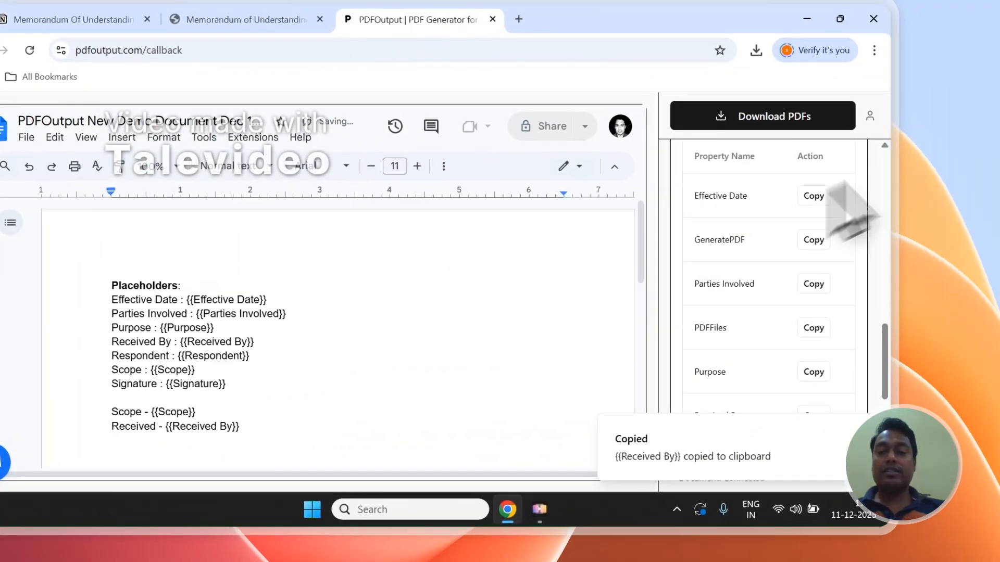
Generate the PDFs in PDFOutput and check the GeneratePDF and PDFFiles columns in the Notion responses table
click(974, 108)
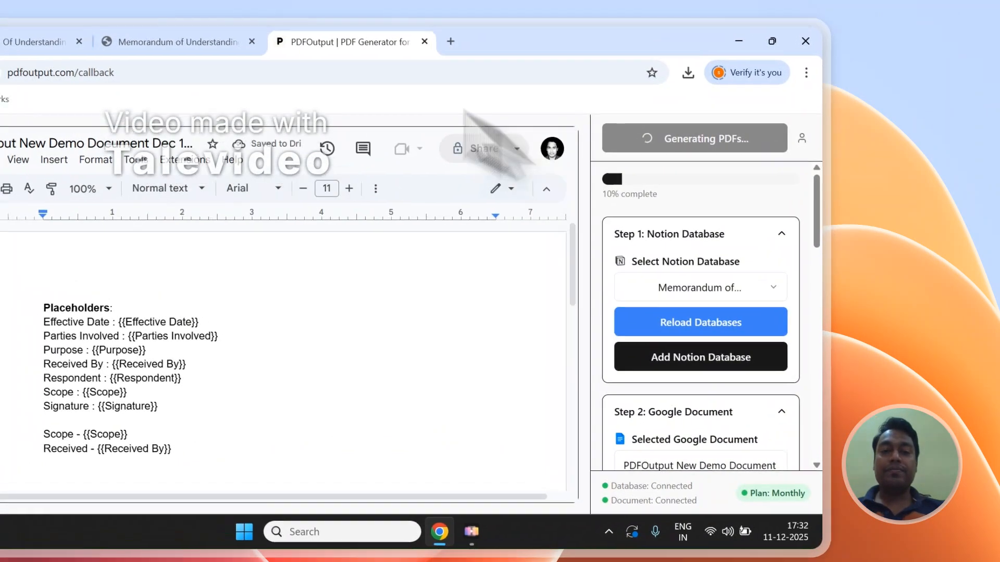
click(208, 42)
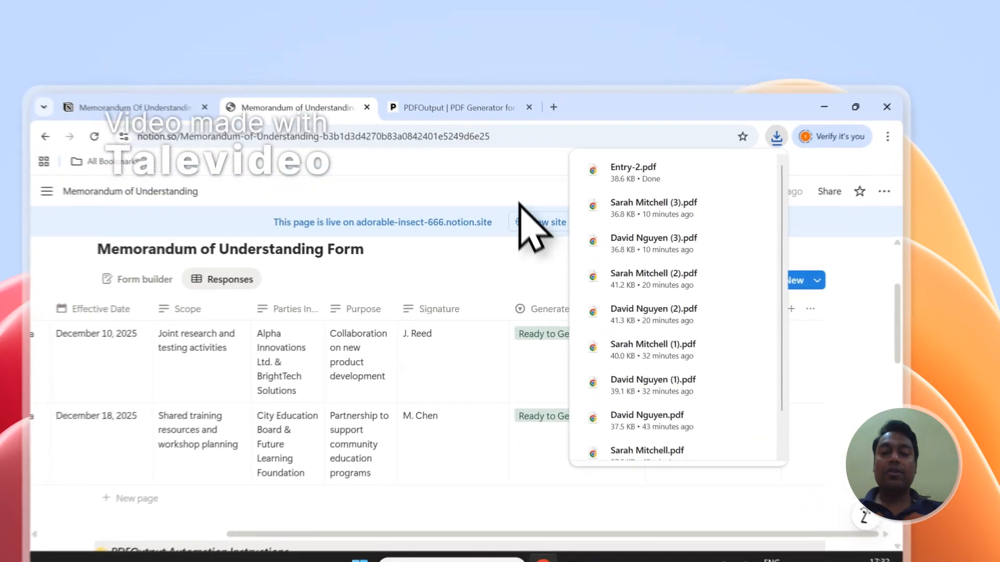
click(541, 161)
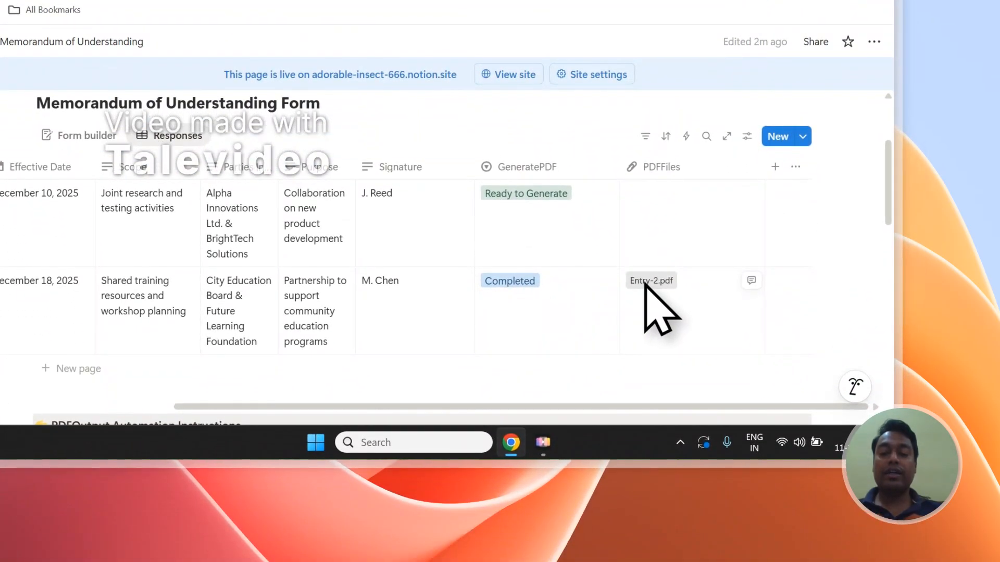
Open Entry-2.pdf from the PDFFiles column and examine the values filled in for each placeholder
click(652, 349)
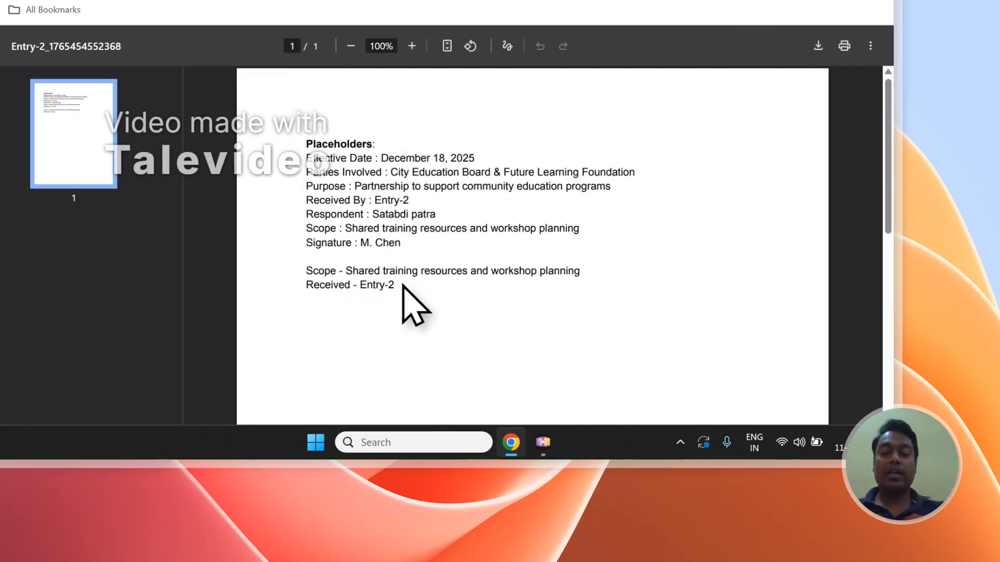
drag(403, 286, 324, 177)
click(384, 188)
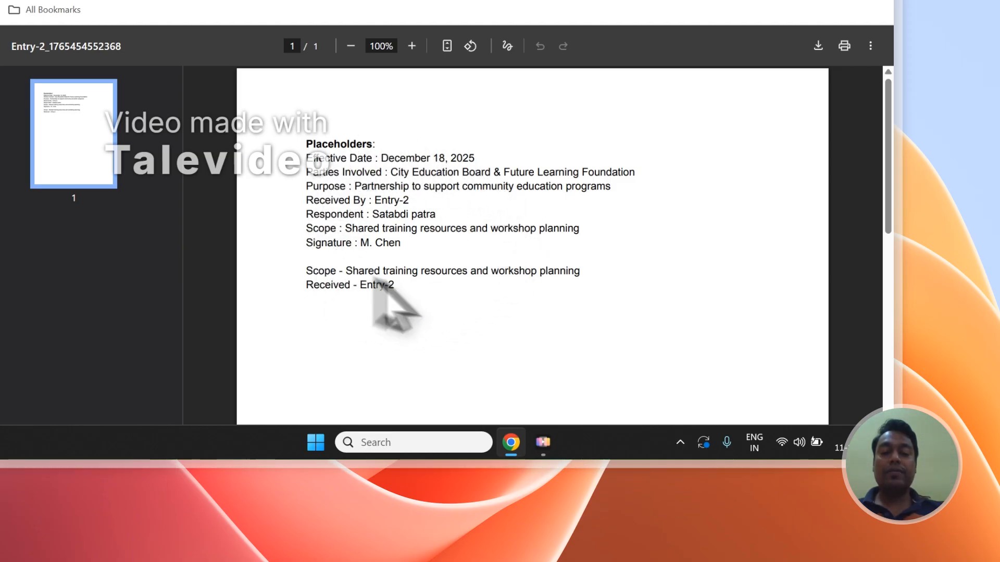
Open Entry-1.pdf from the Notion responses table and check its filled-in placeholder lines
click(364, 75)
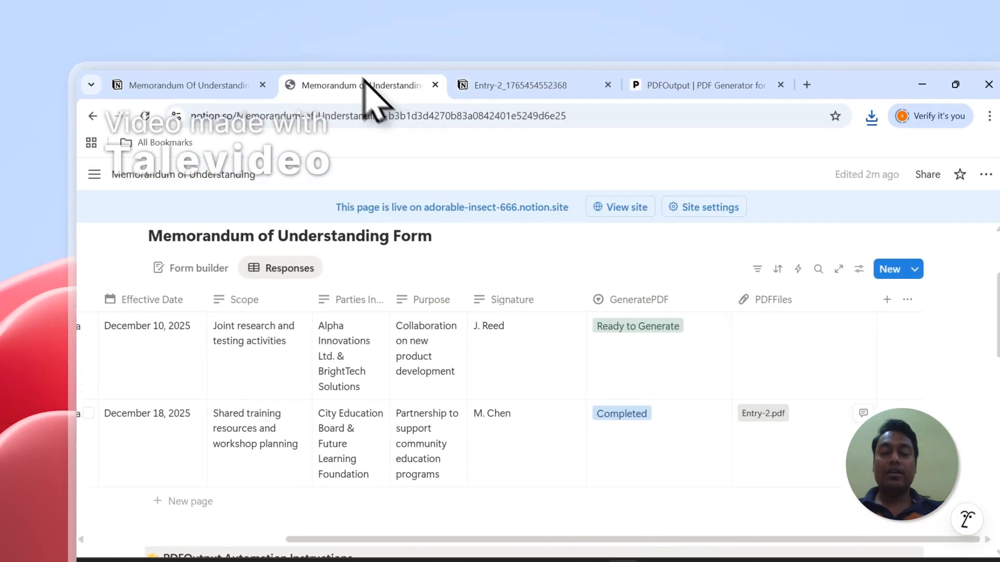
click(781, 368)
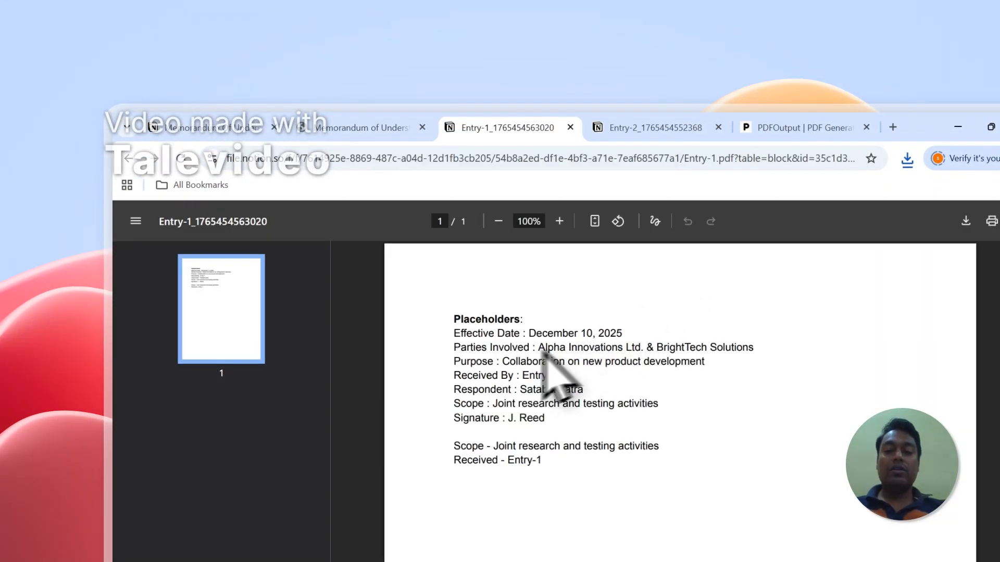
drag(458, 338, 561, 452)
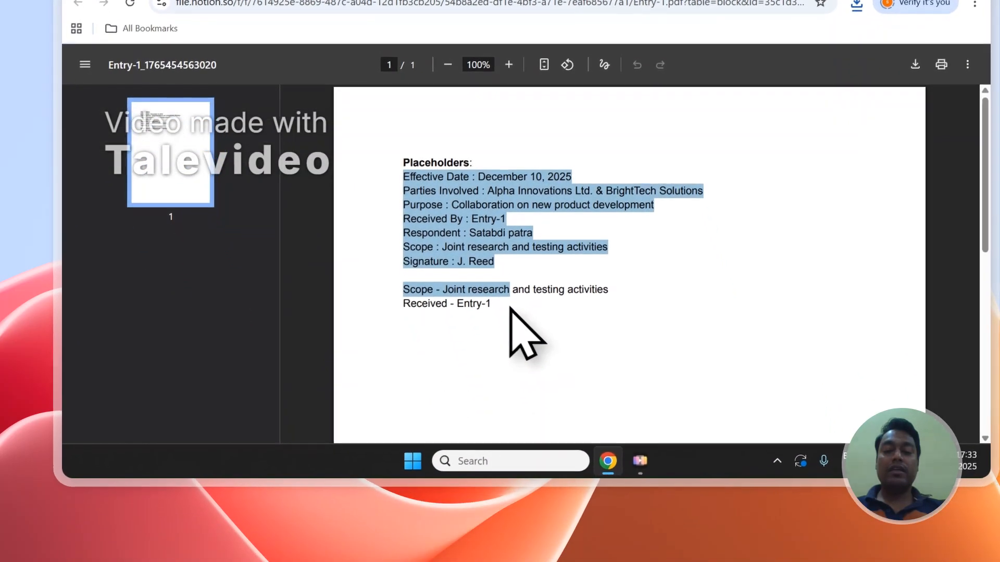
click(546, 461)
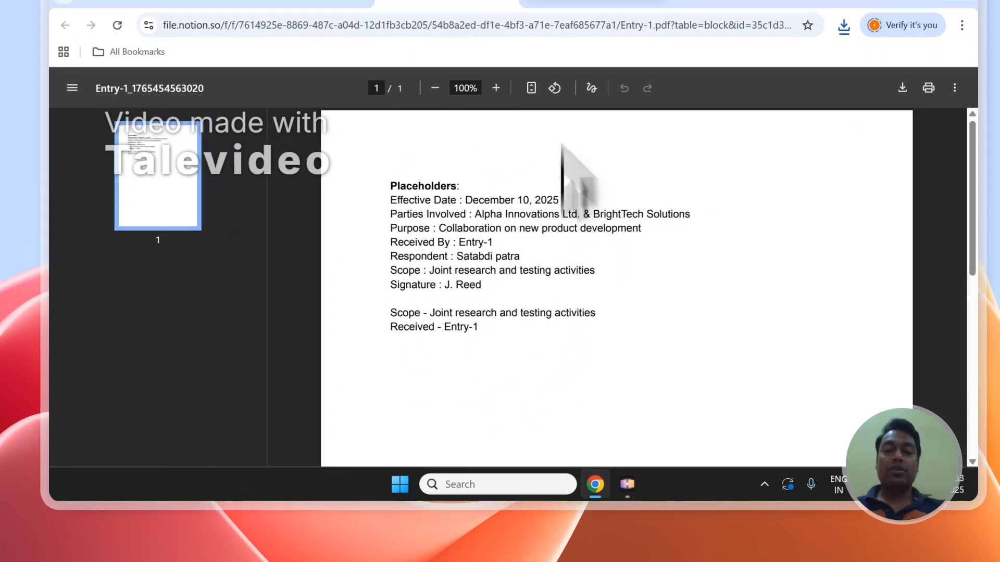
Compare the Entry-2 and Entry-1 PDFs and close both of them
click(519, 111)
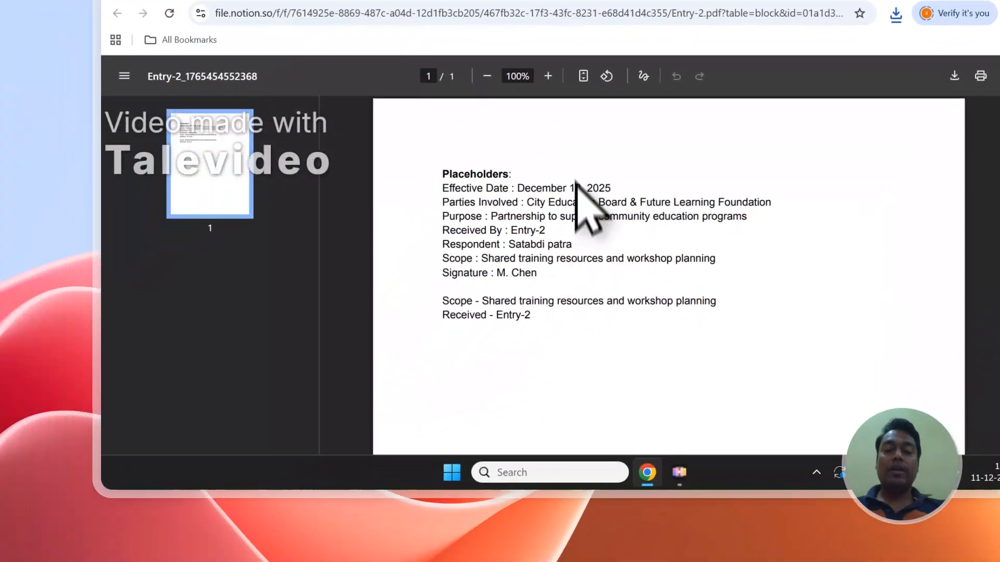
click(475, 86)
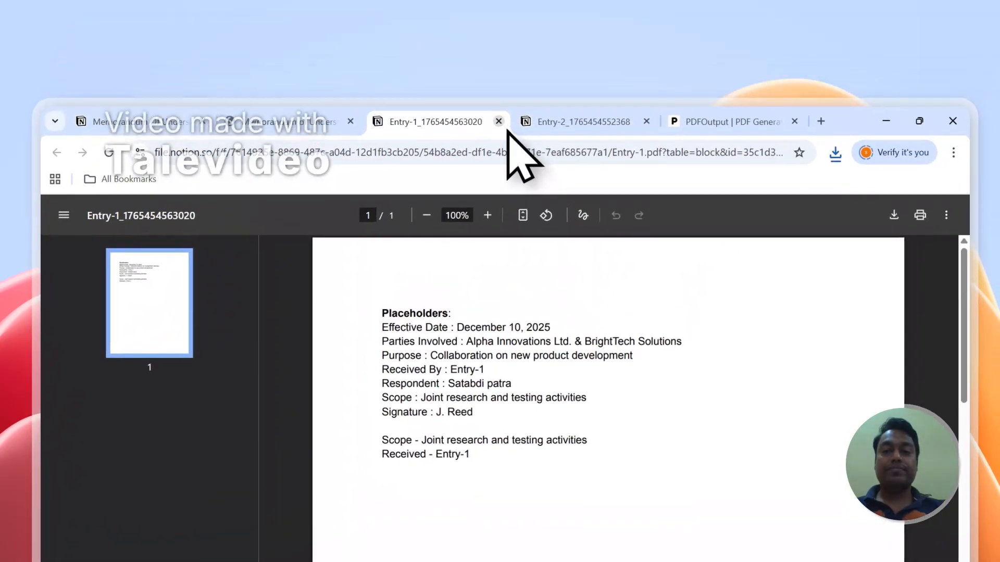
click(498, 119)
click(496, 124)
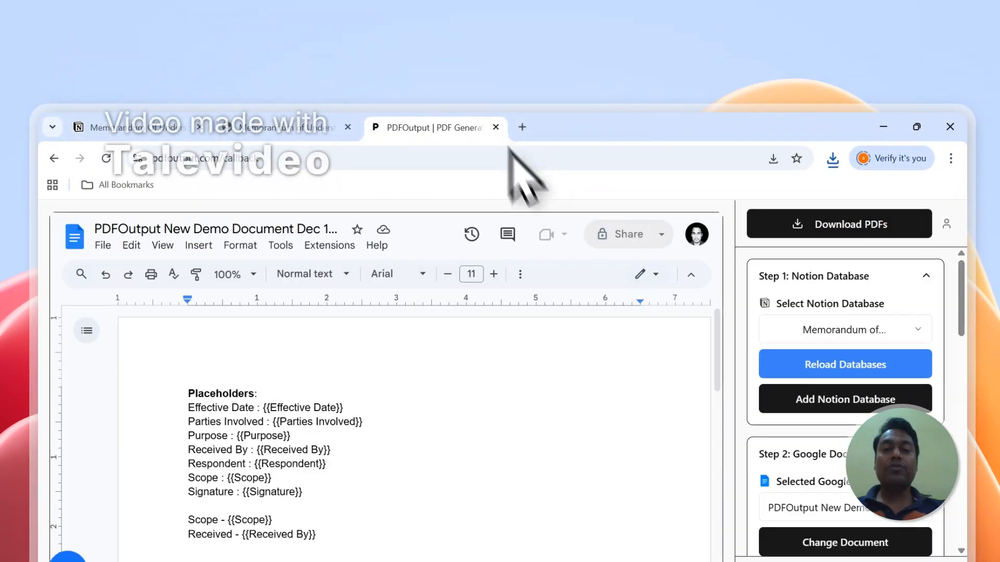
Set up the Notion automation in PDFOutput's Mapping Section and review the database, document and mapping settings
scroll(843, 390, down, 4)
click(851, 477)
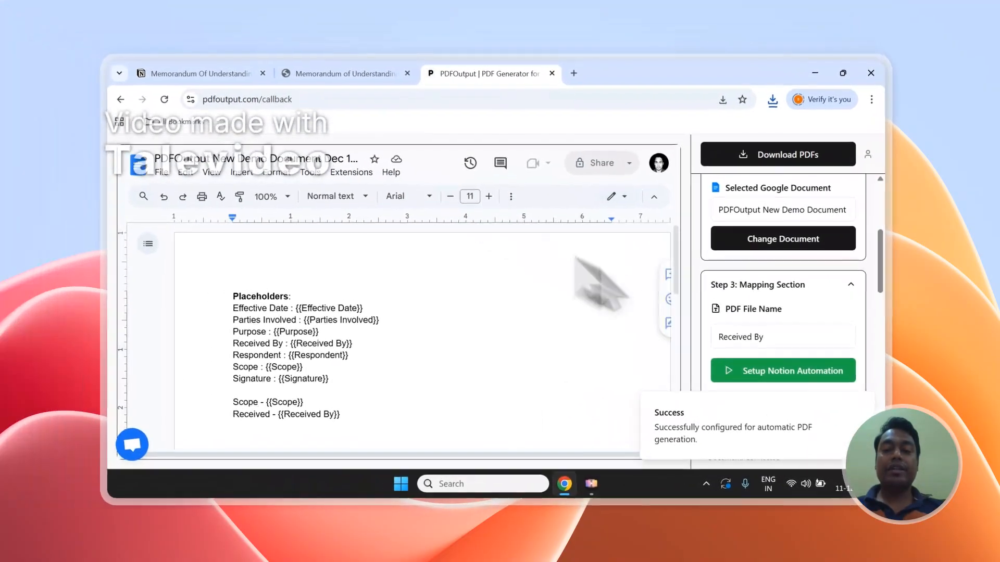
scroll(628, 220, up, 4)
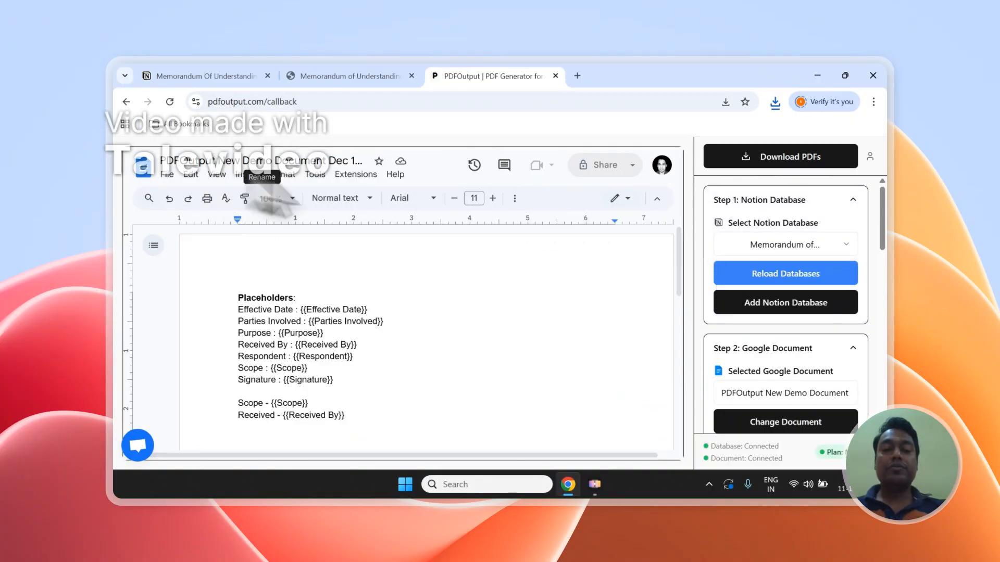
scroll(770, 212, down, 1)
scroll(781, 291, up, 1)
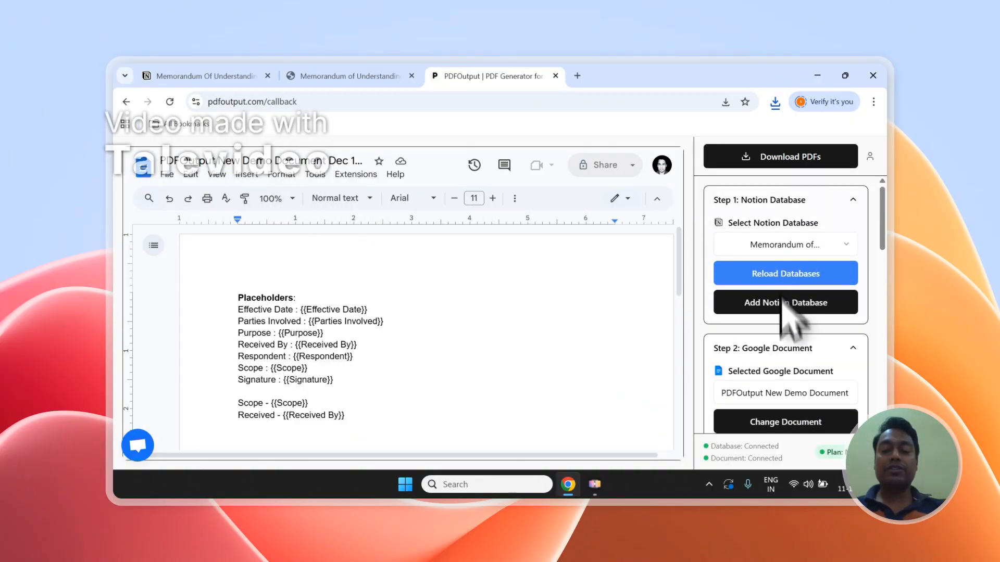
scroll(786, 323, down, 3)
scroll(784, 329, down, 1)
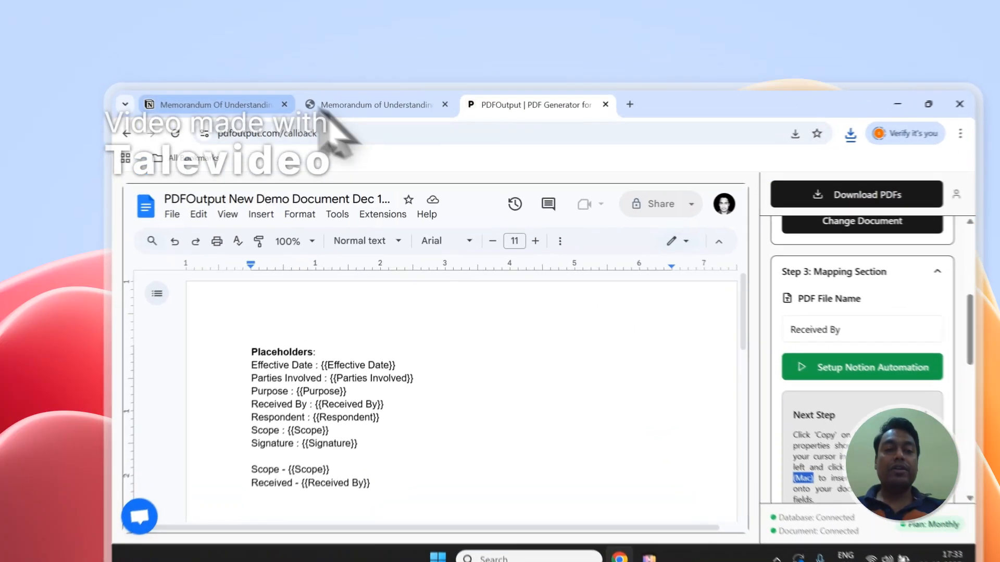
Add a new row to the Notion responses table and select its GeneratePDF cell
click(208, 75)
click(371, 81)
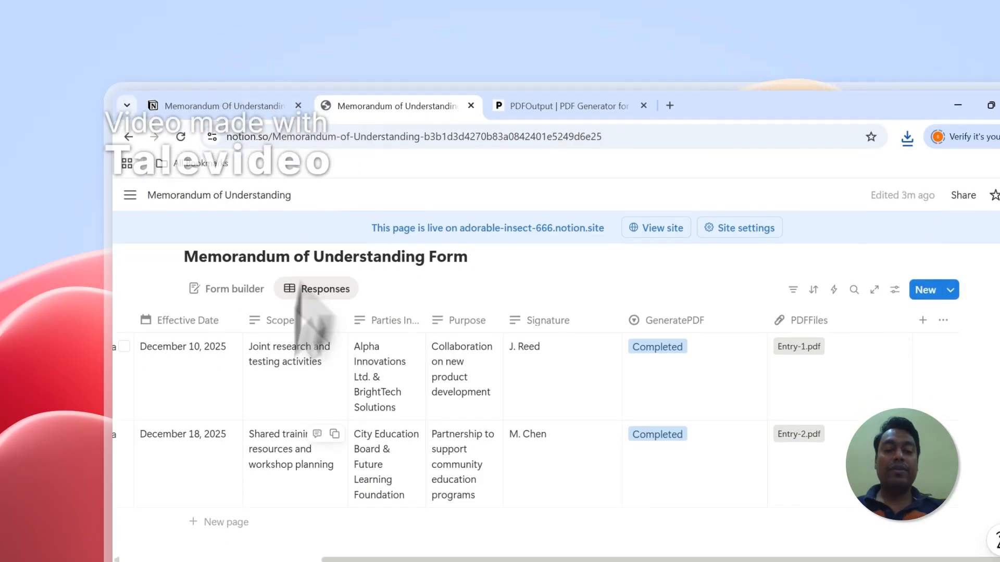
click(240, 496)
click(692, 281)
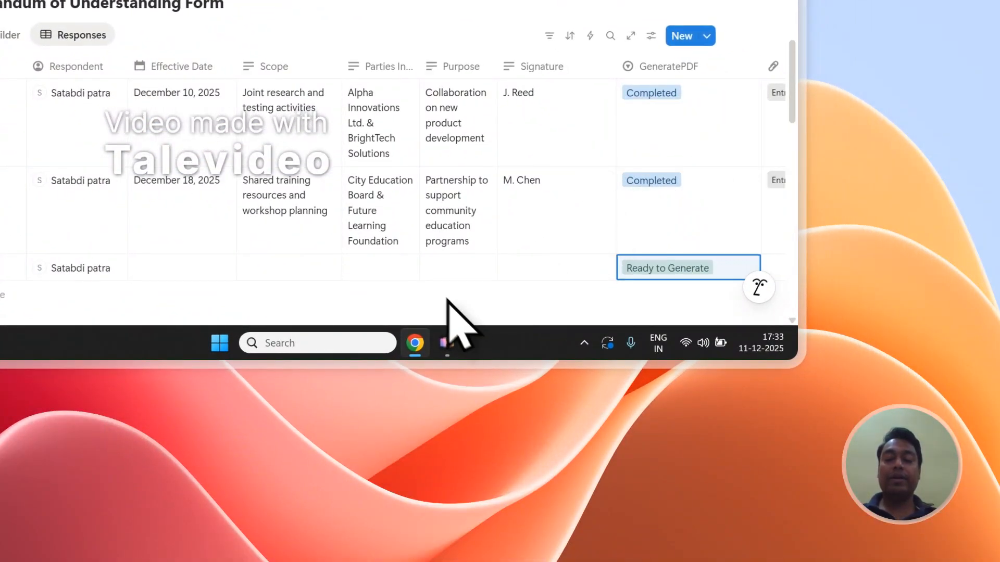
scroll(438, 284, down, 1)
drag(428, 262, 547, 263)
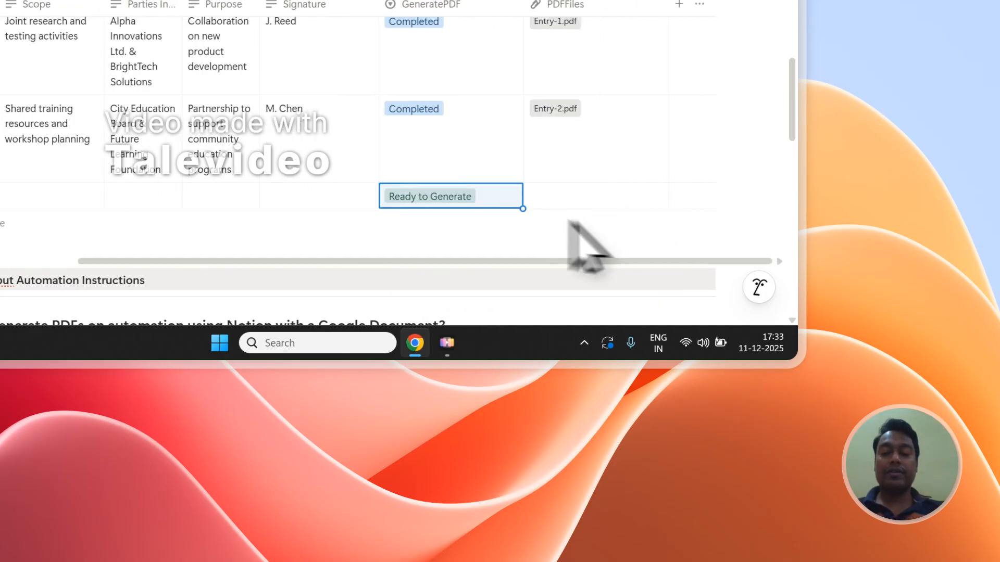
Review PDFOutput's database, document and mapping steps alongside the GeneratePDF and PDFFiles columns of the Notion responses table
click(335, 78)
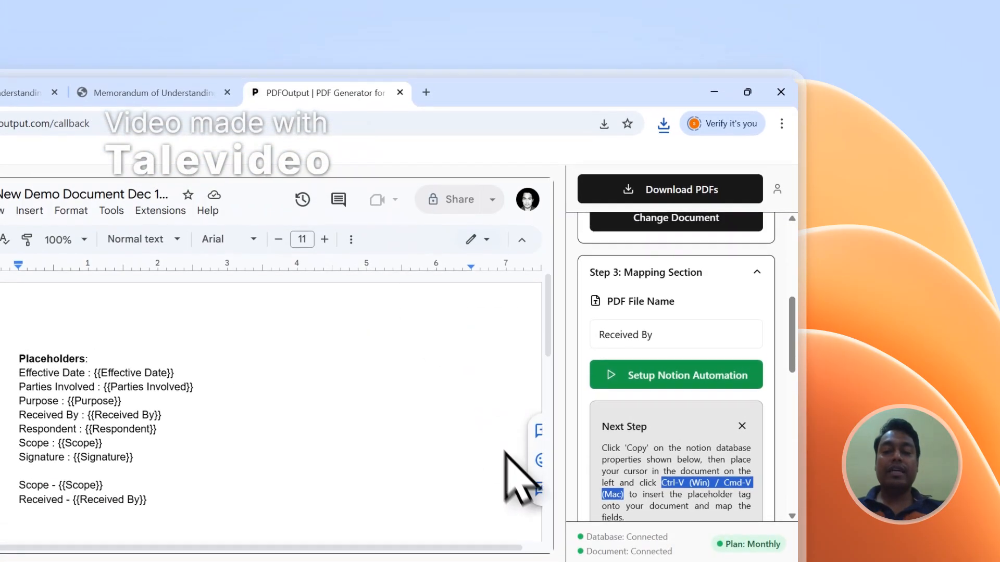
scroll(787, 412, up, 5)
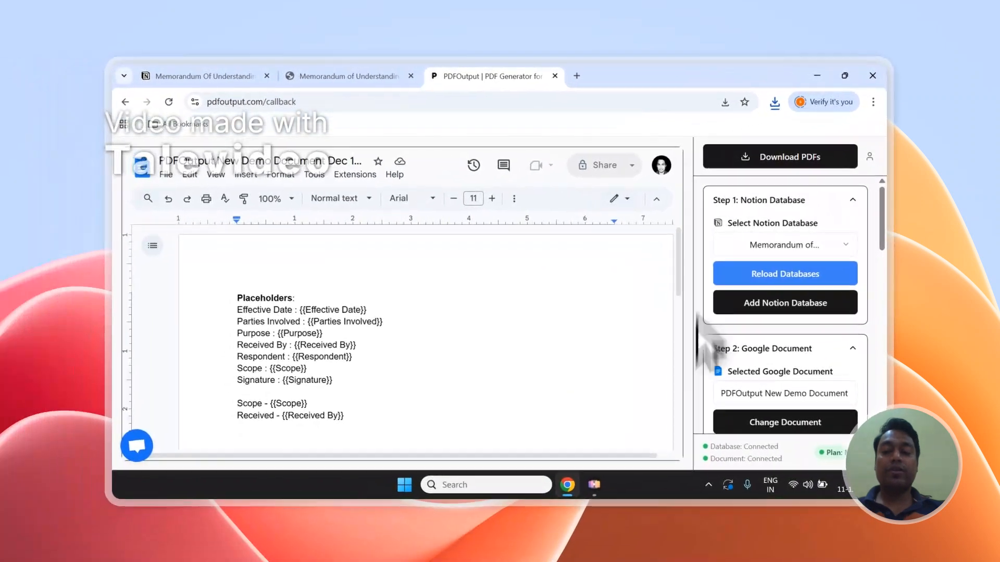
scroll(826, 338, down, 2)
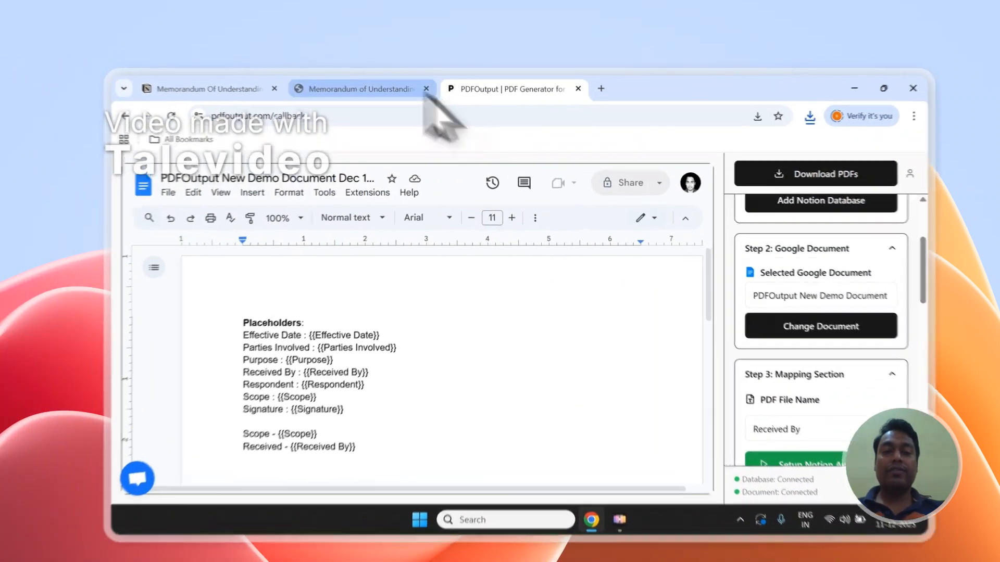
click(383, 77)
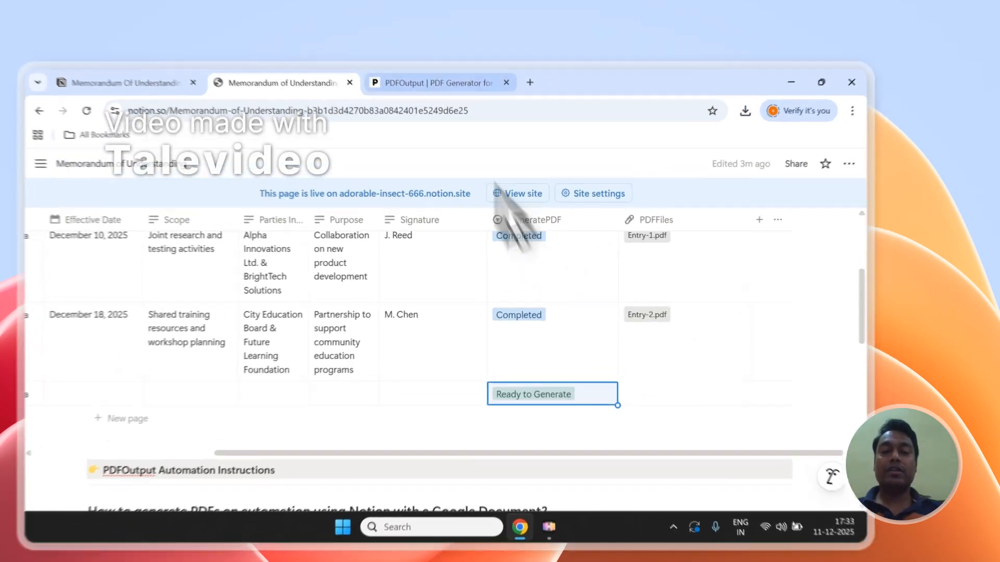
click(491, 76)
scroll(805, 292, up, 3)
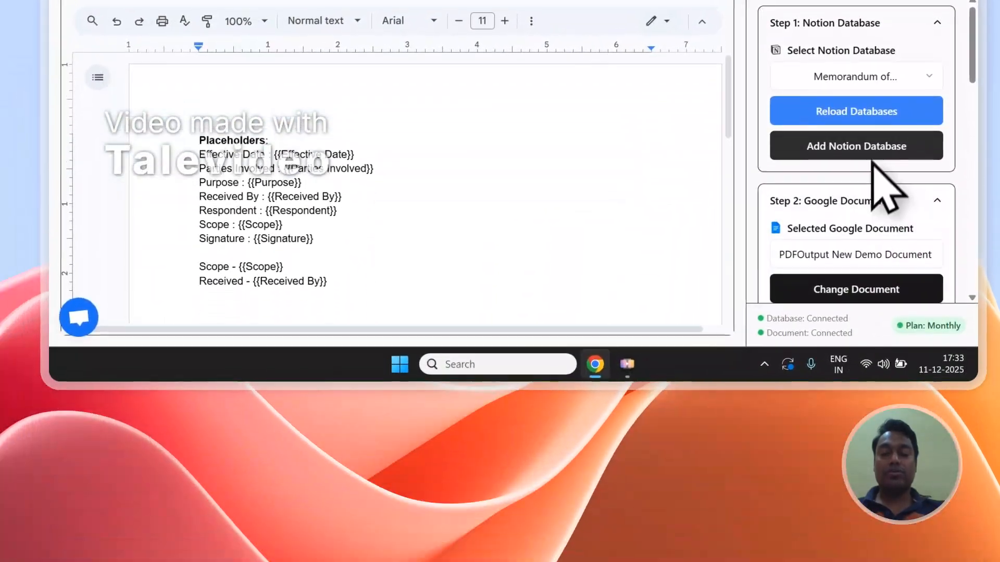
scroll(703, 365, down, 3)
scroll(727, 297, down, 3)
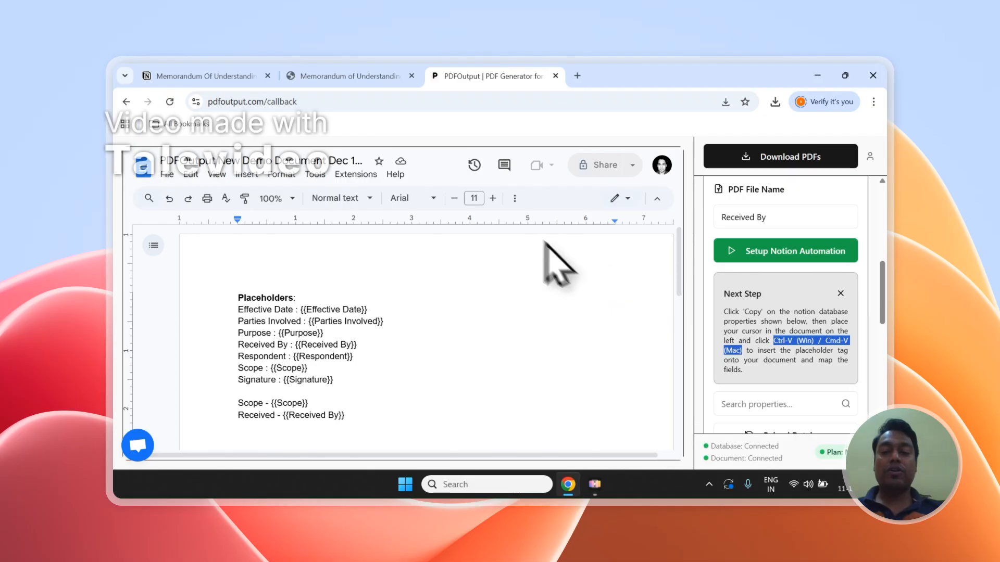
click(360, 76)
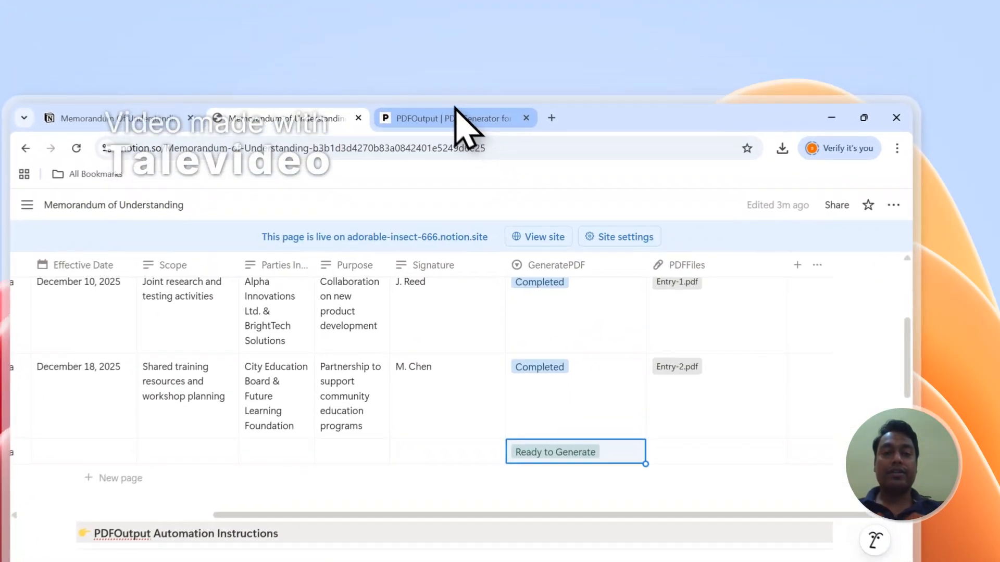
click(487, 76)
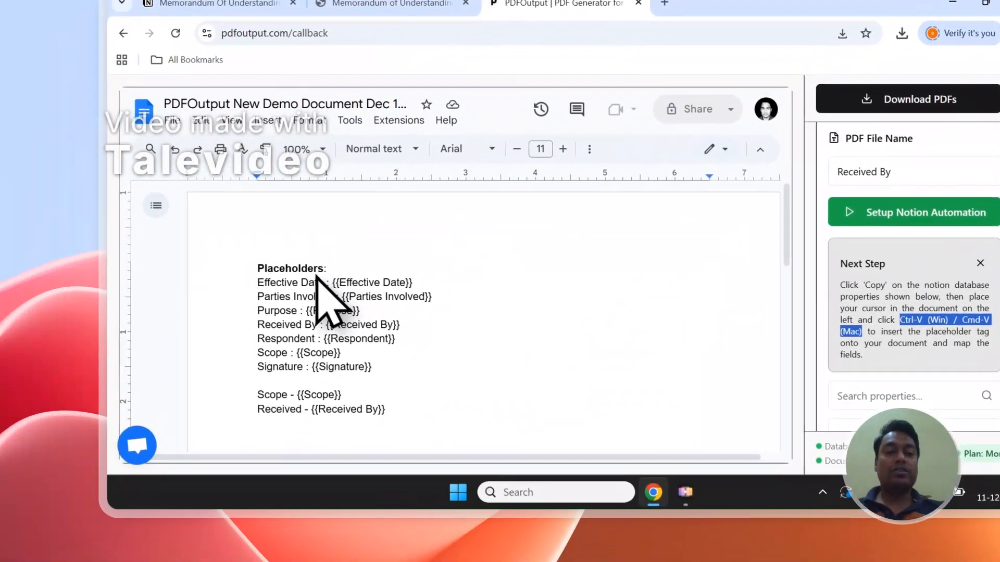
View the PDFOutput support chat, close it and sign out of the account
click(144, 441)
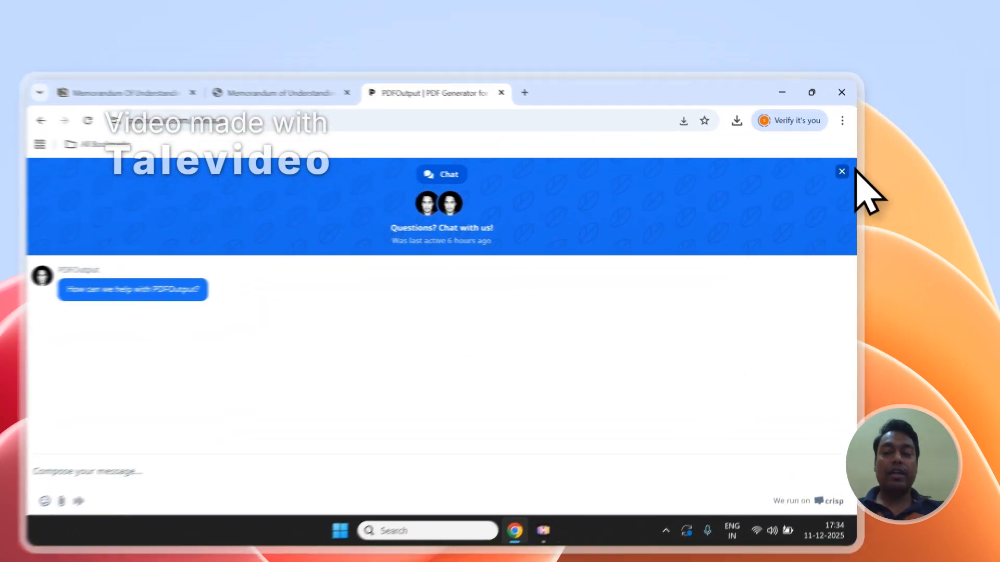
click(873, 149)
click(870, 157)
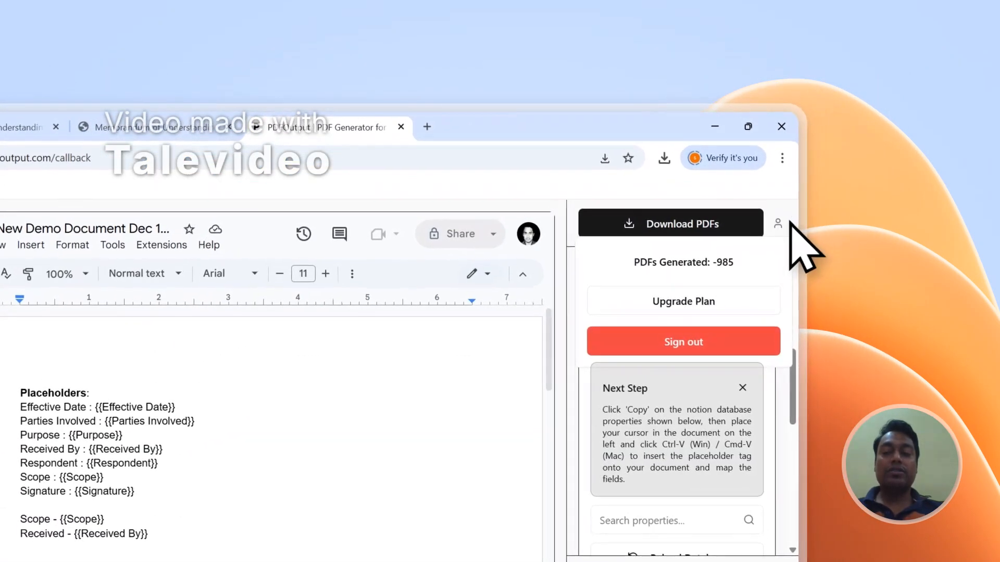
click(708, 342)
Open PDFOutput's contact page, examine the Send Message form and Book Free Demo option, and return to the Notion responses table
scroll(797, 307, down, 15)
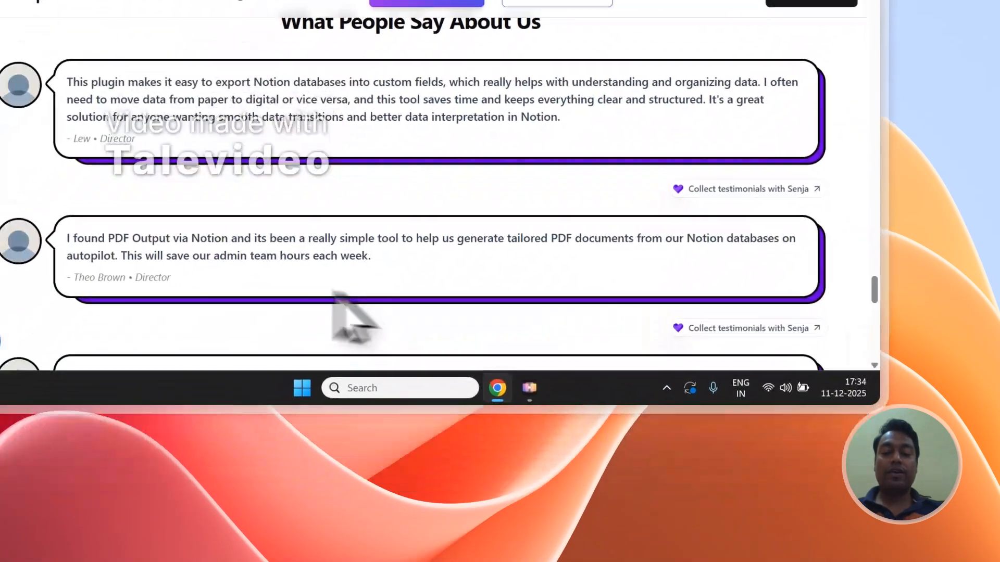
scroll(334, 293, down, 10)
click(214, 269)
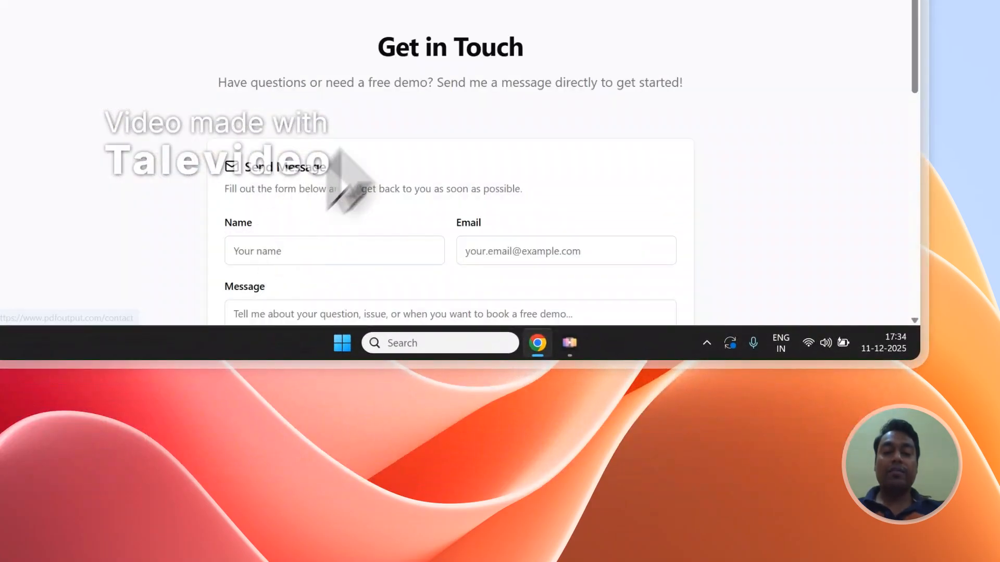
scroll(469, 229, down, 3)
scroll(484, 233, up, 1)
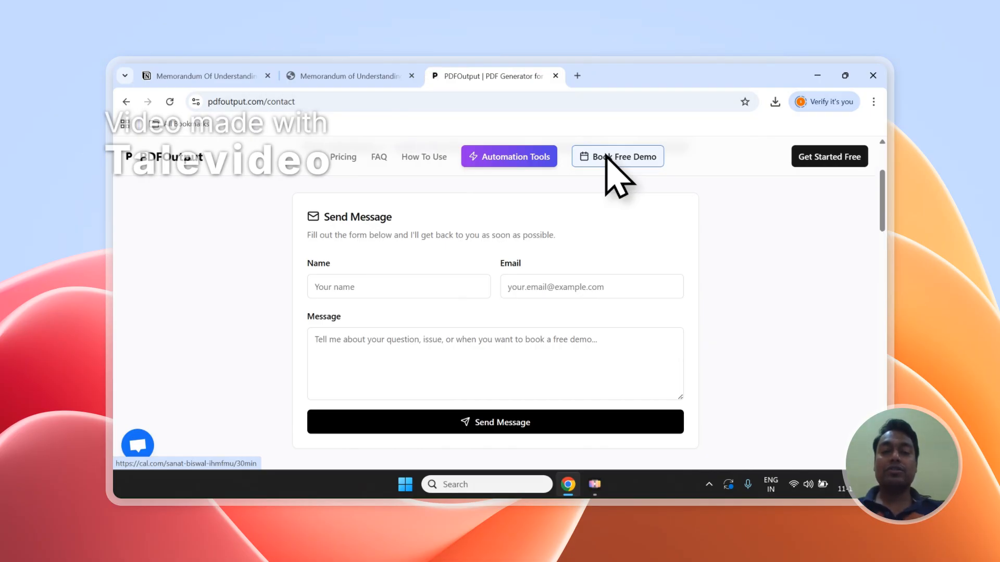
click(350, 76)
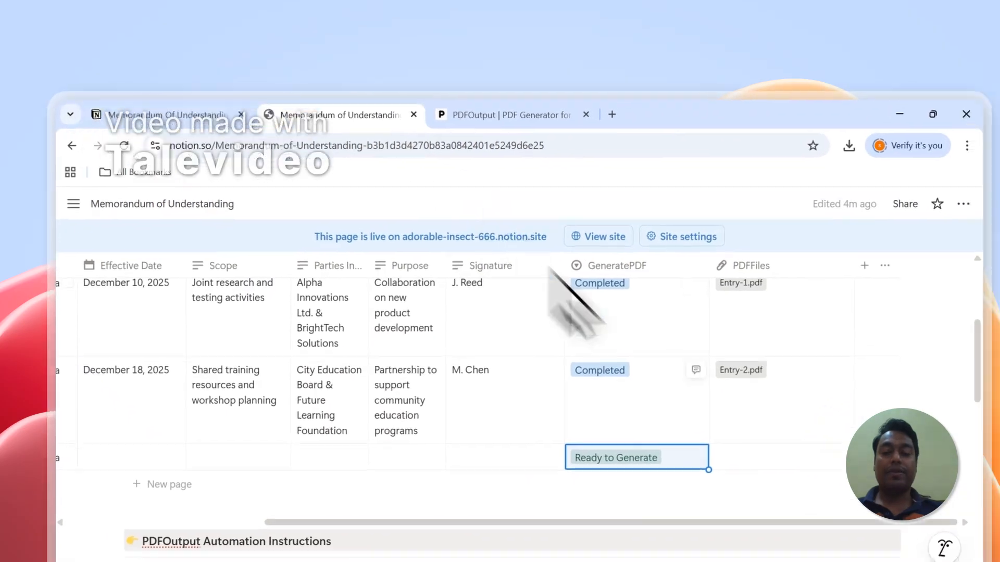